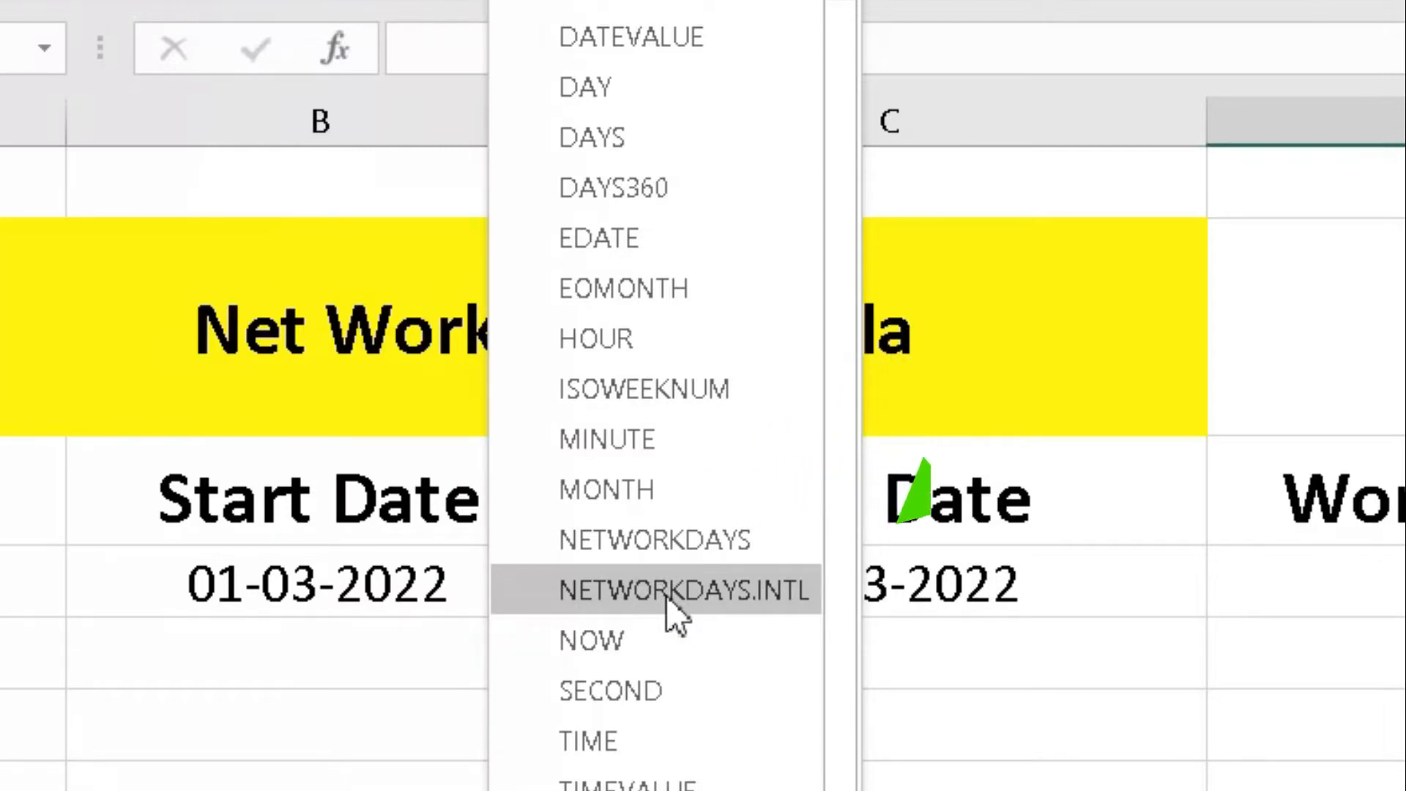
Step: Examine the start and end date cells and the descriptions of the NETWORKDAYS and NETWORKDAYS.INTL date functions
{"action": "mouse_move", "coordinate": [689, 551]}
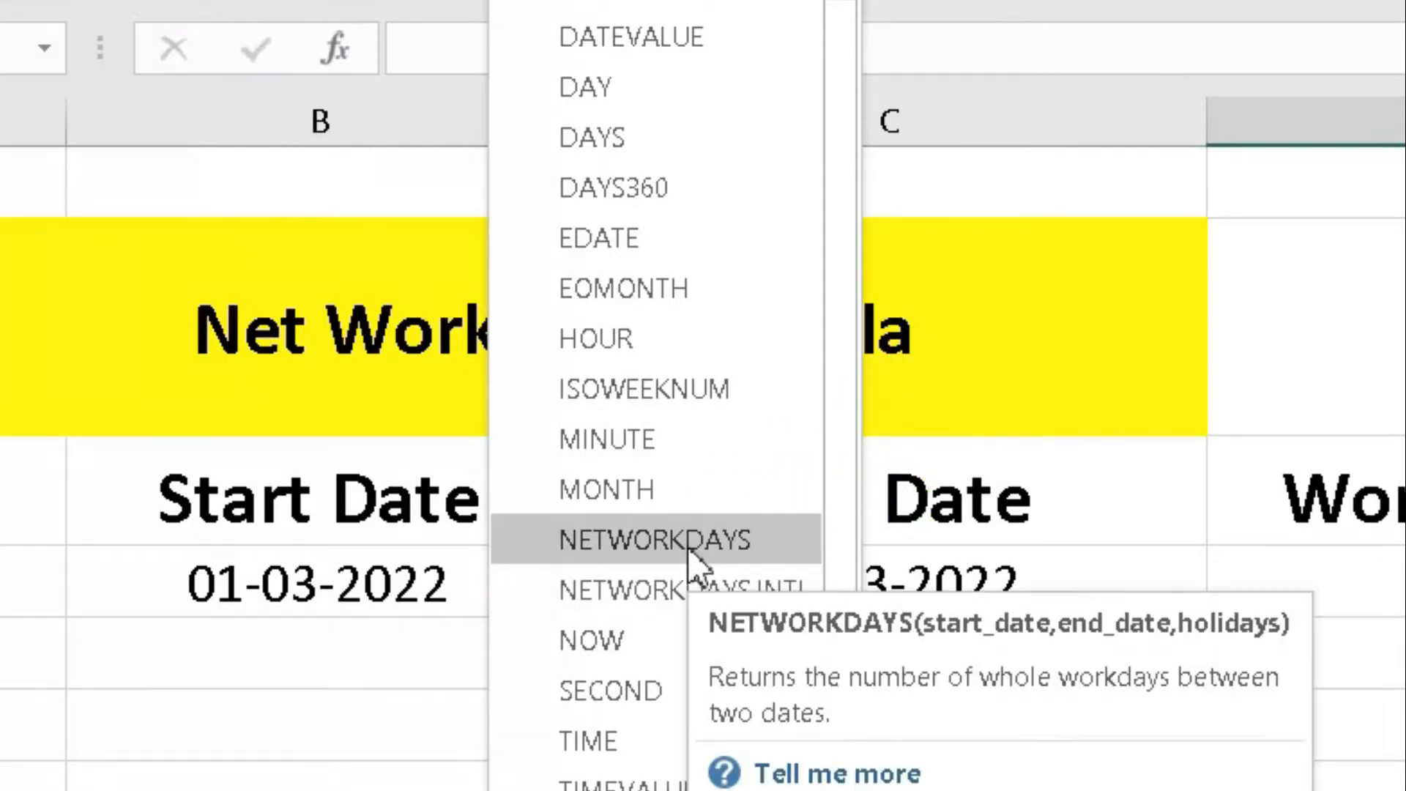
{"action": "left_click", "coordinate": [410, 602]}
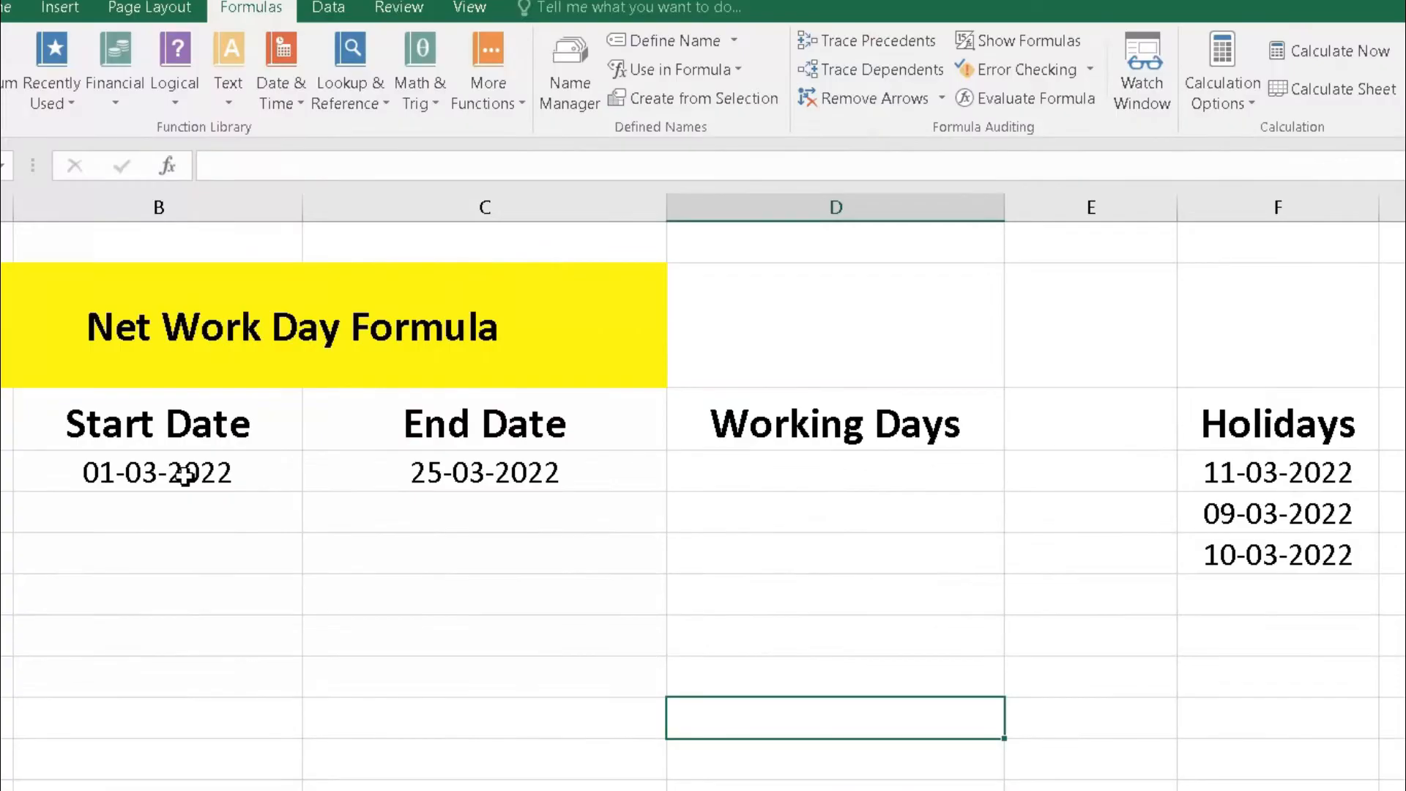
{"action": "left_click", "coordinate": [186, 474]}
{"action": "left_click", "coordinate": [417, 474]}
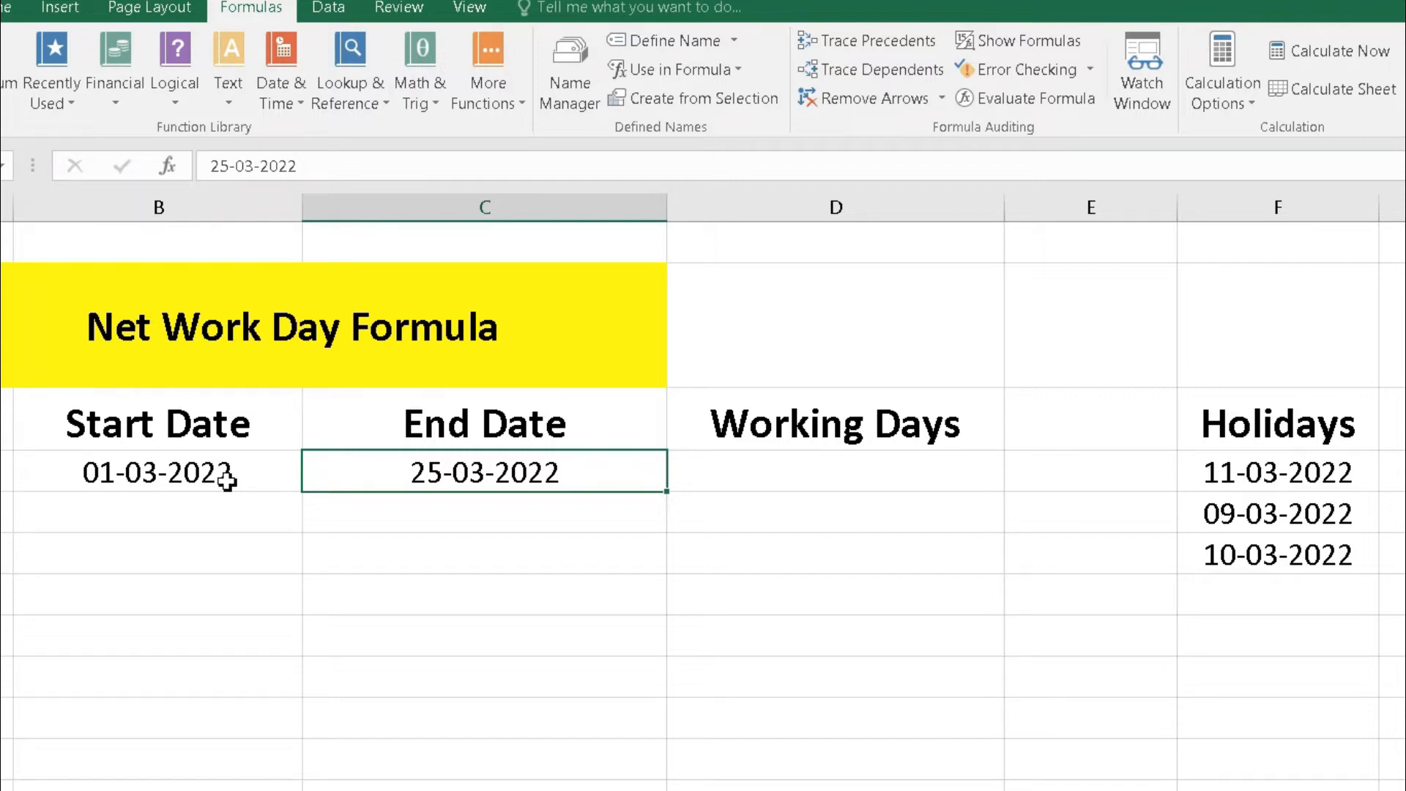
{"action": "left_click", "coordinate": [244, 477]}
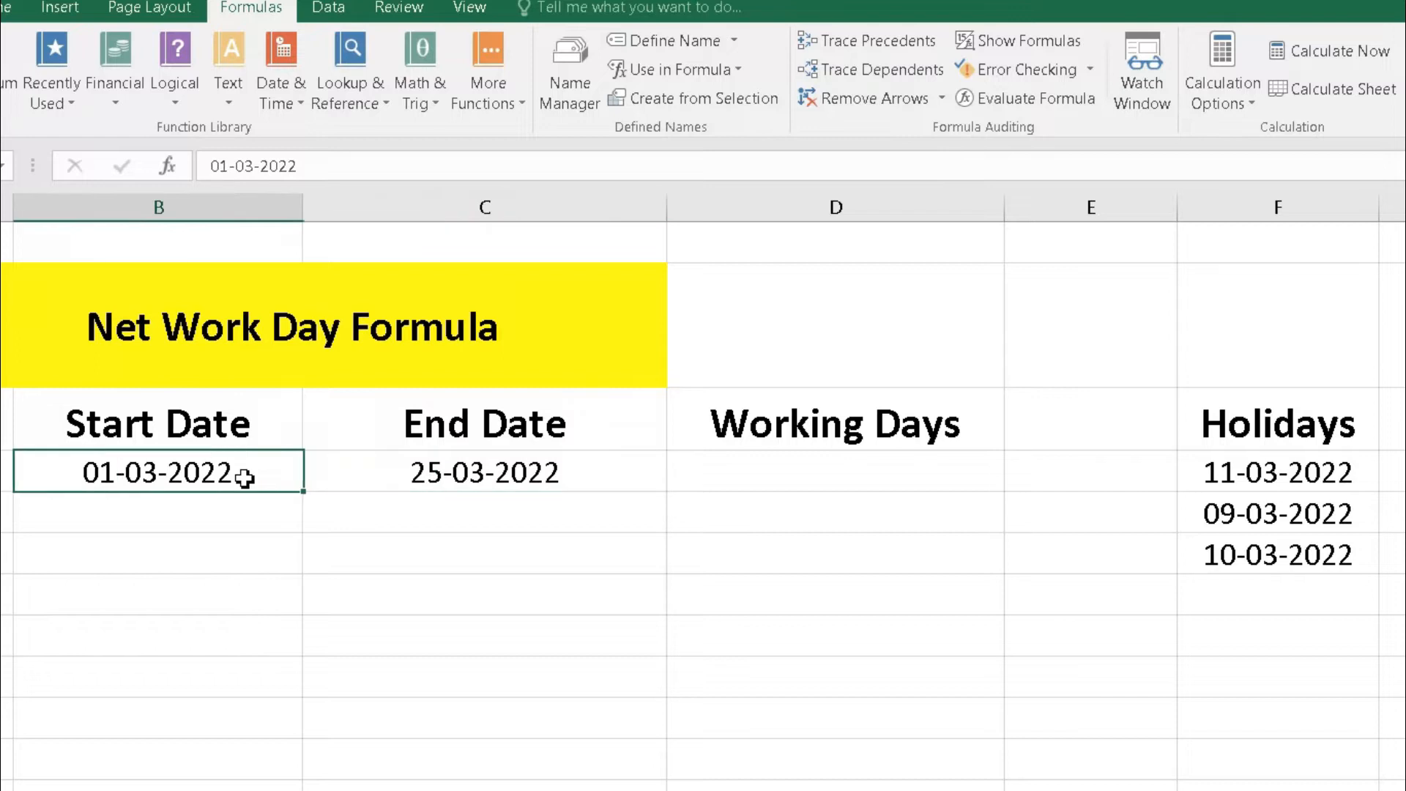
{"action": "left_click", "coordinate": [410, 473]}
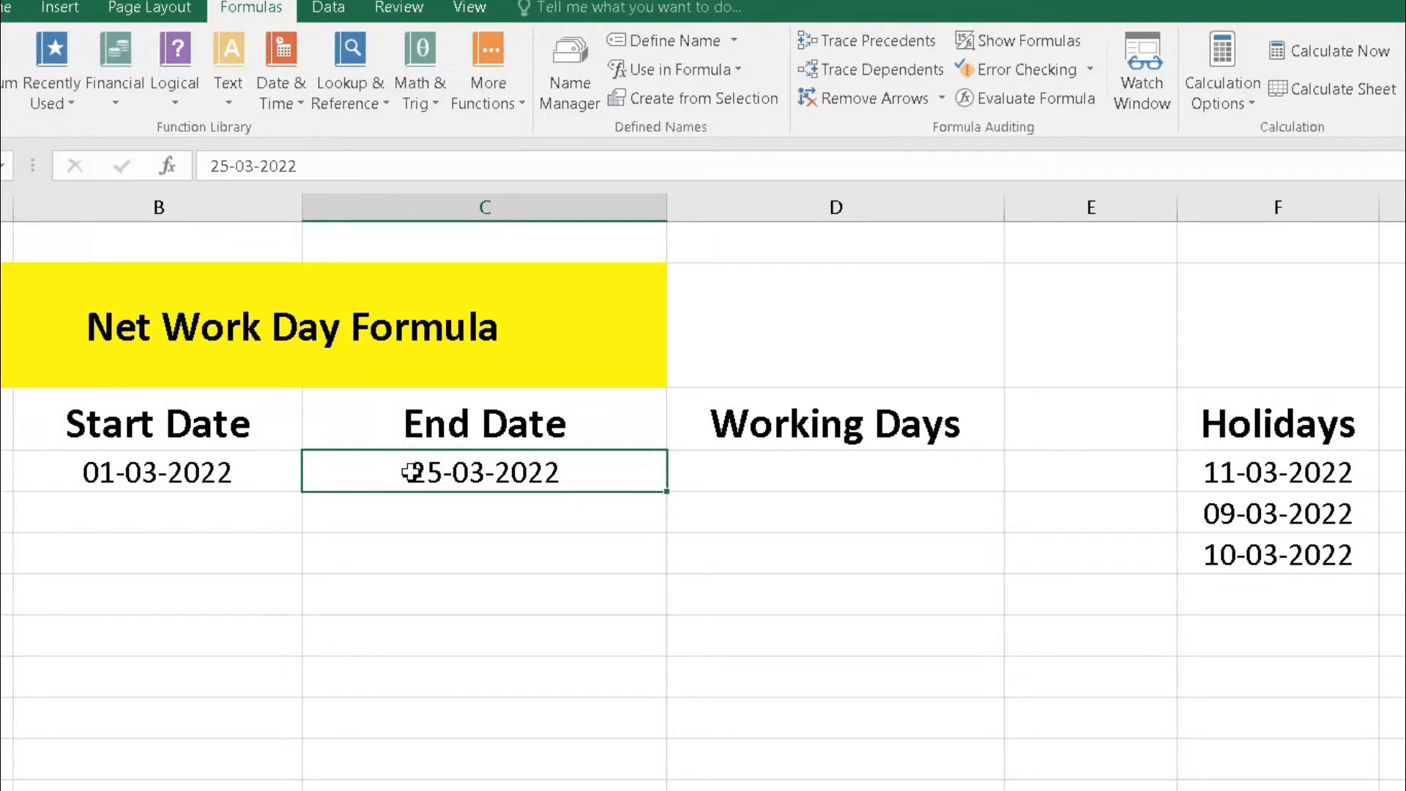
{"action": "left_click", "coordinate": [280, 95]}
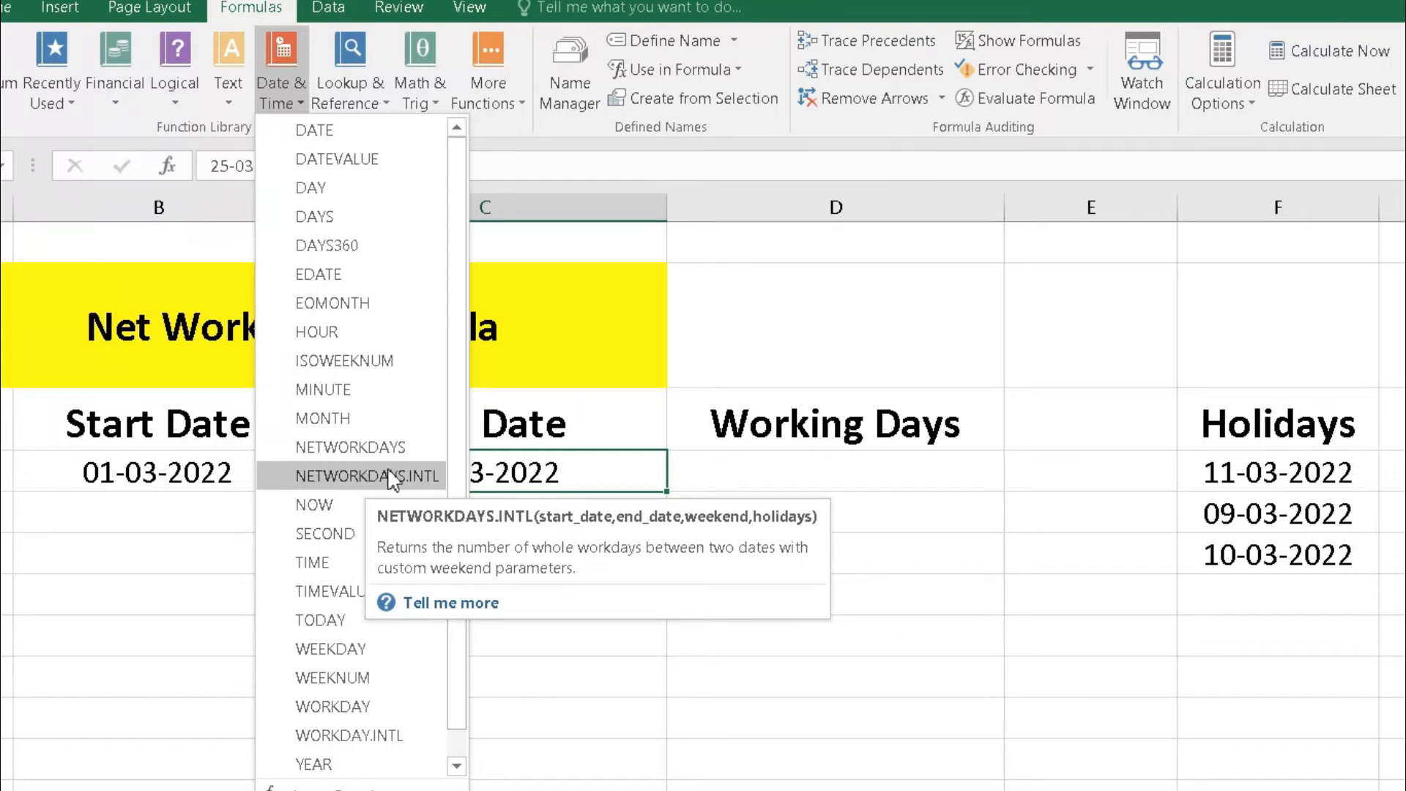
Step: Begin a NETWORKDAYS.INTL formula in the cell under the Working Days heading
{"action": "left_click", "coordinate": [813, 470]}
{"action": "left_click", "coordinate": [813, 469]}
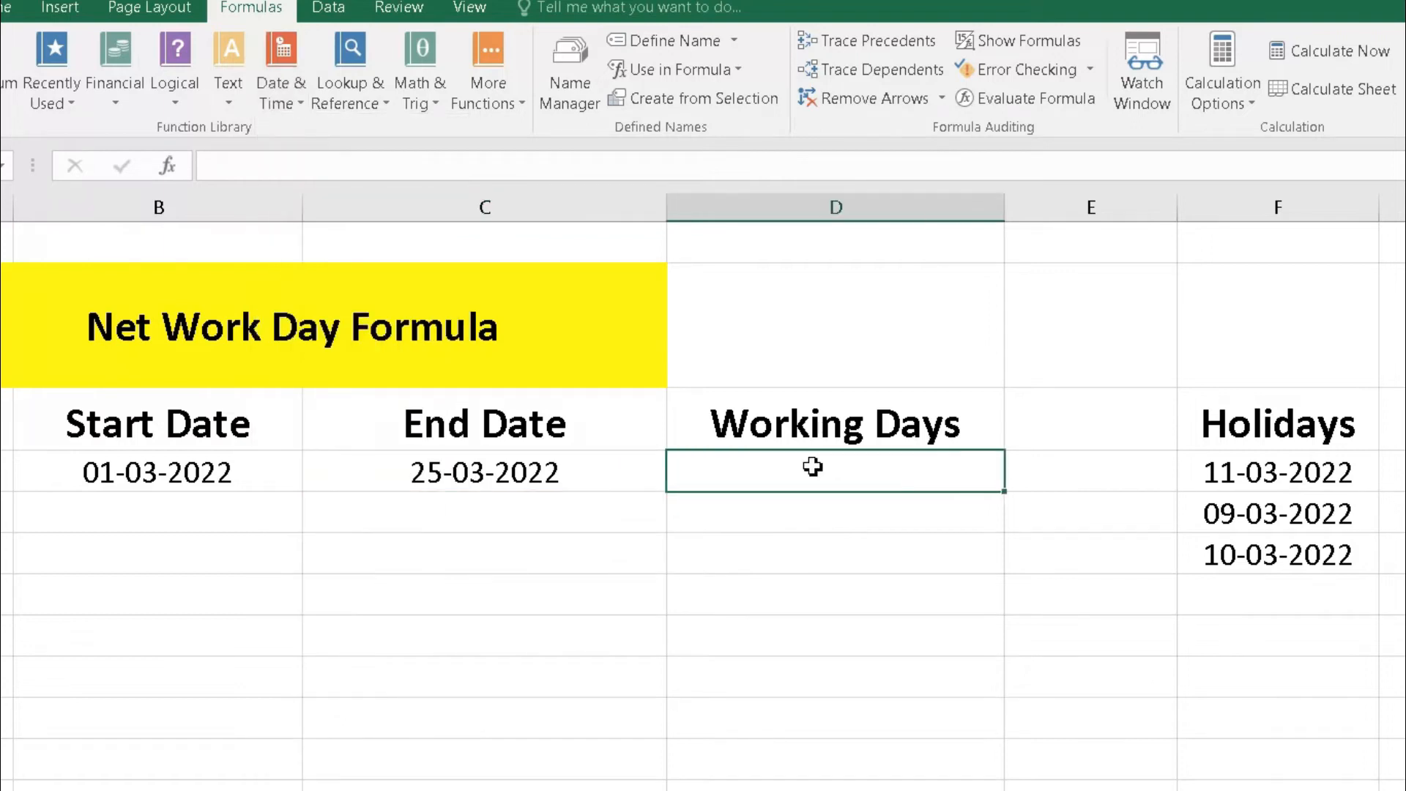
{"action": "double_click", "coordinate": [813, 467]}
{"action": "type", "text": "="}
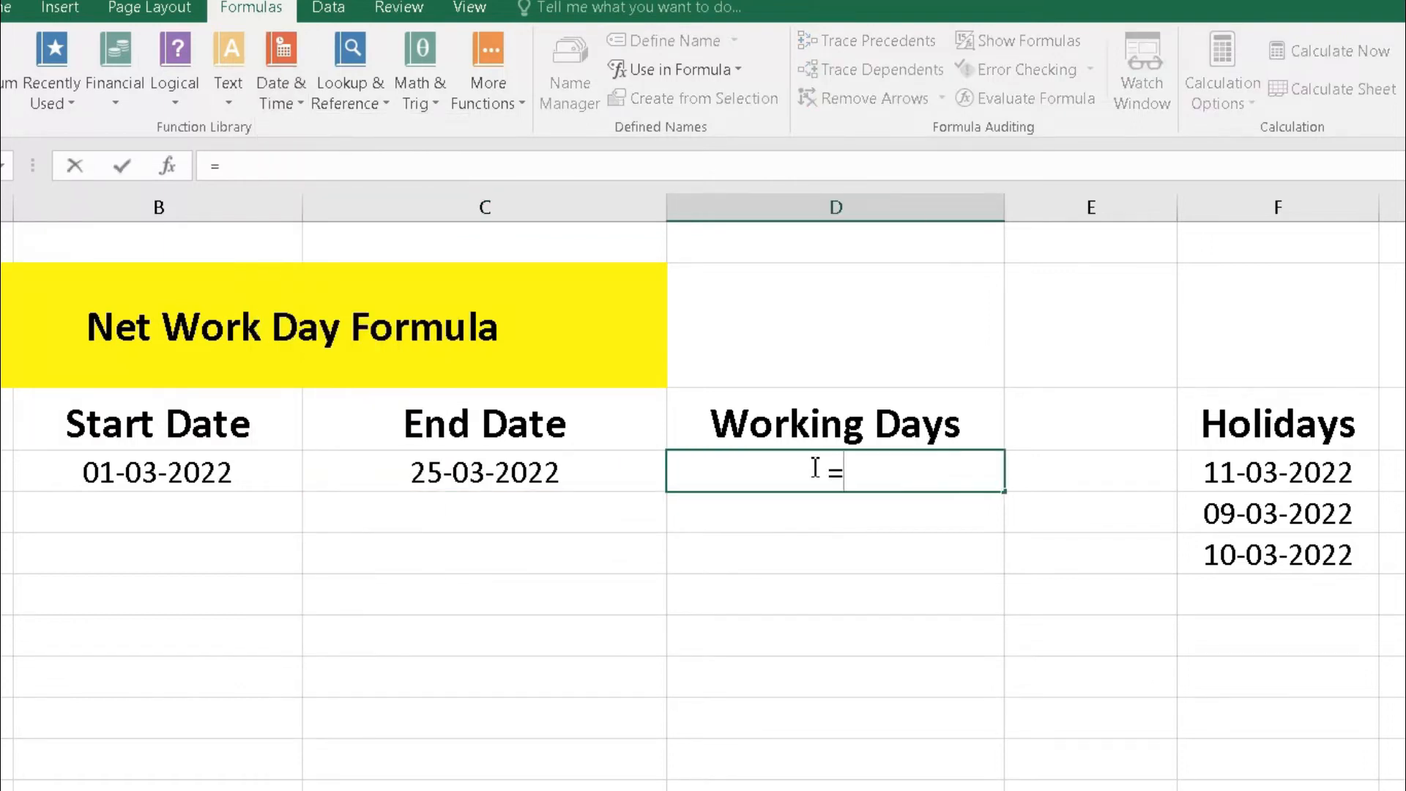
{"action": "type", "text": "net"}
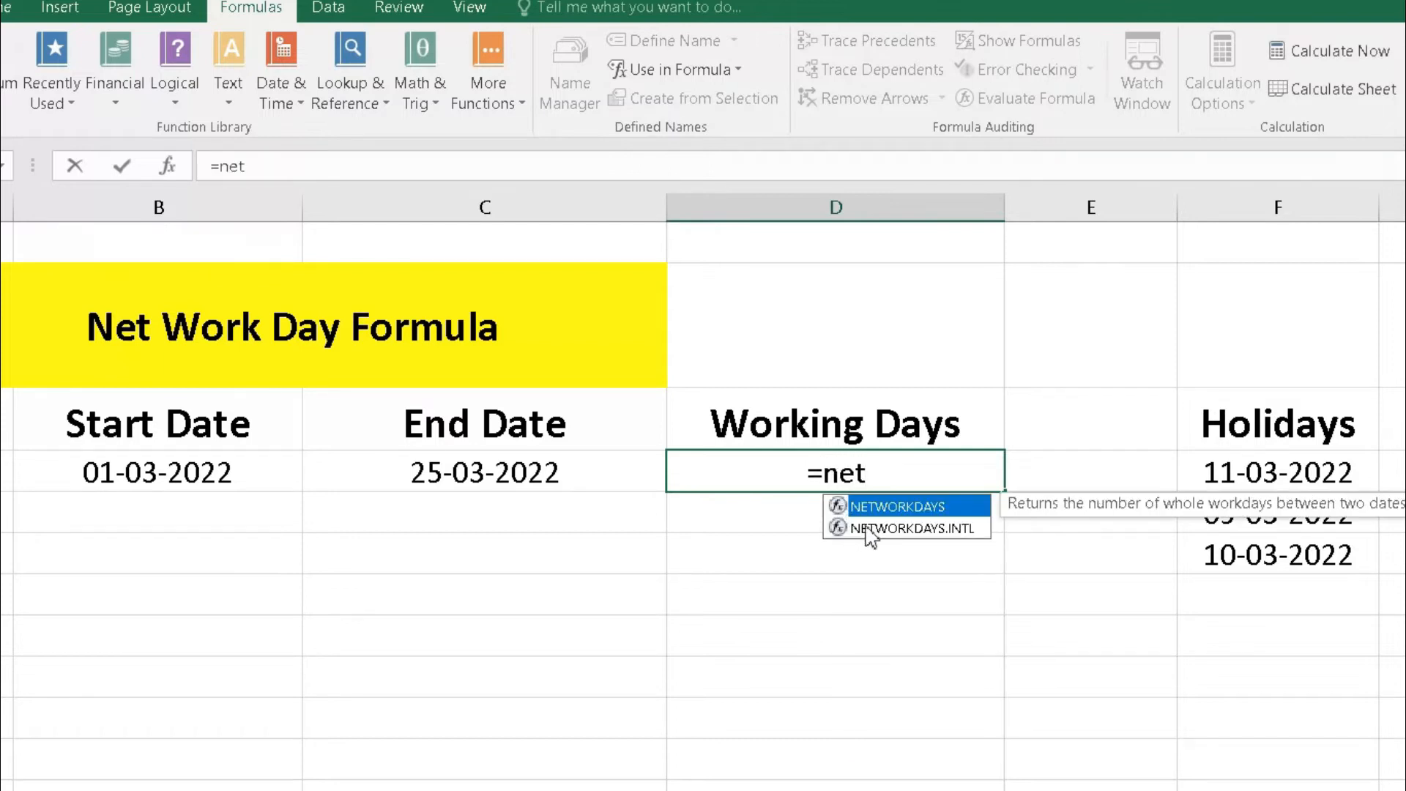
{"action": "double_click", "coordinate": [870, 529]}
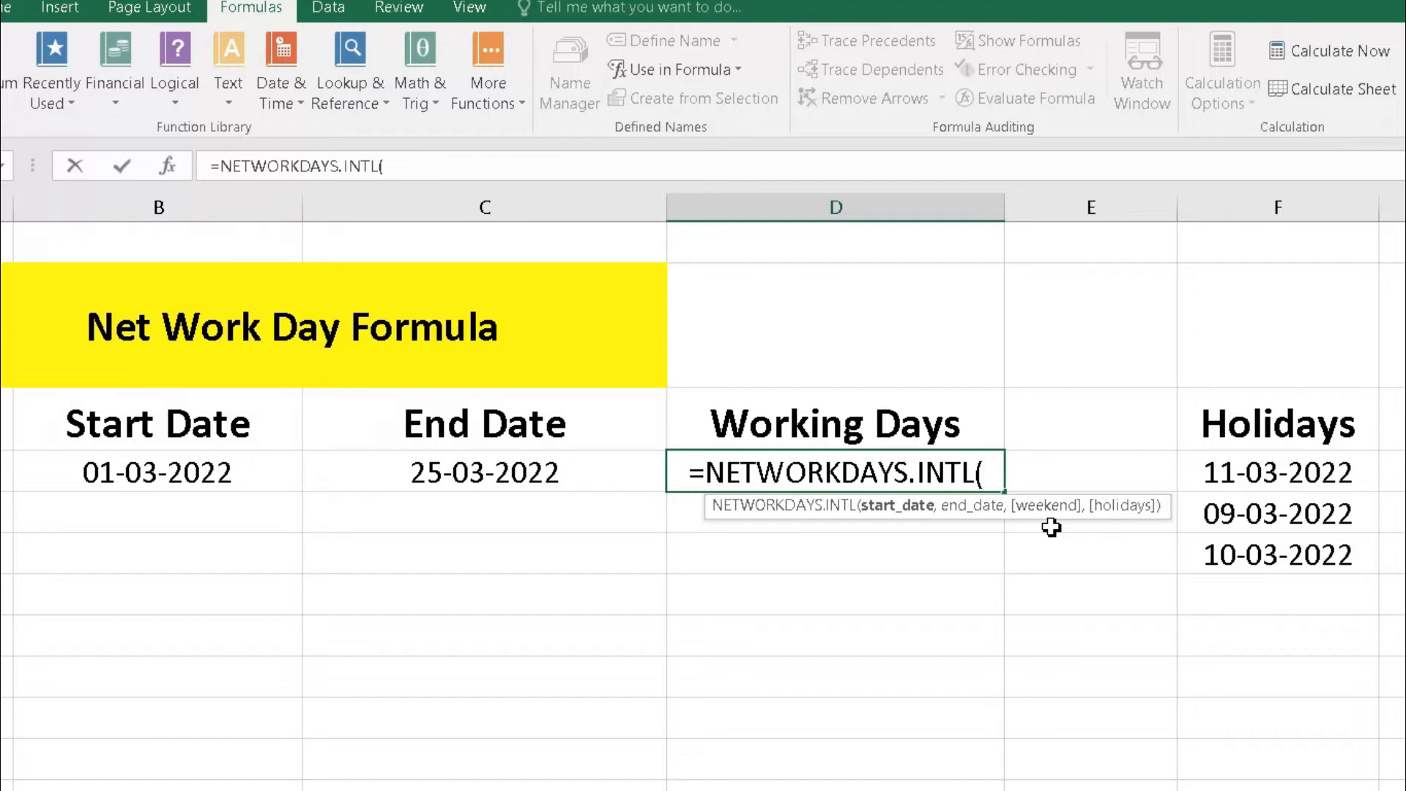
Step: Reference B76 as the formula's start date and C76 as its end date
{"action": "left_click", "coordinate": [209, 472]}
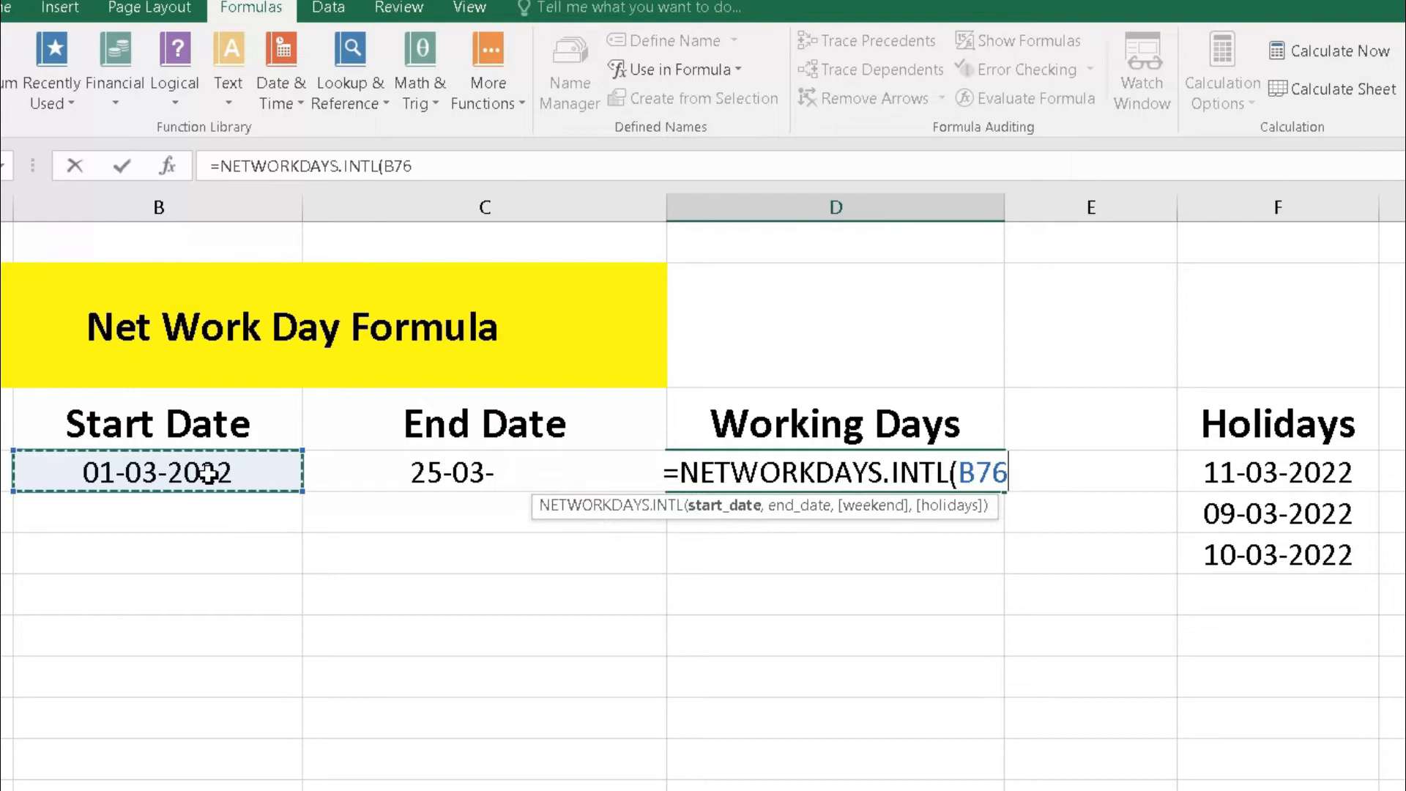
{"action": "type", "text": ","}
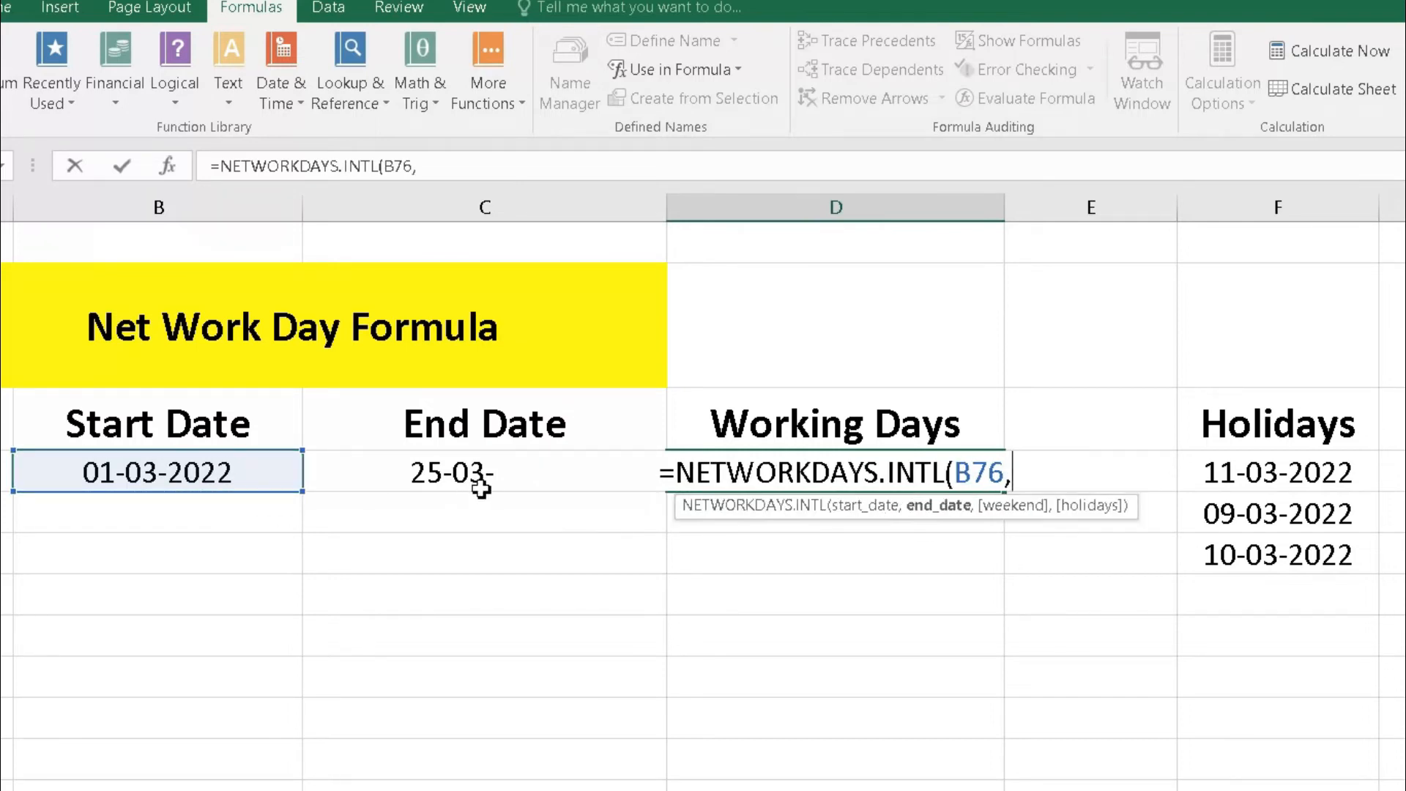
{"action": "left_click", "coordinate": [512, 472]}
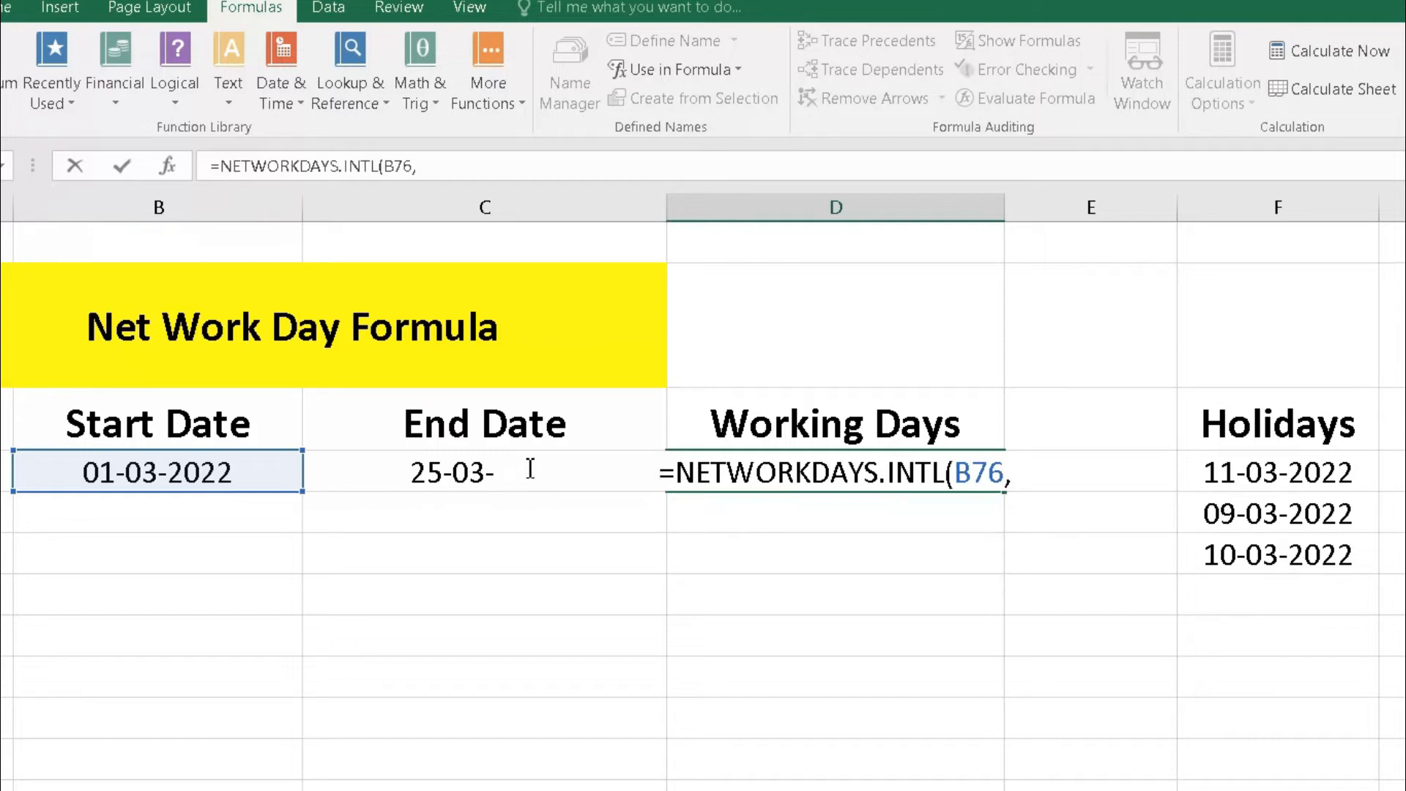
{"action": "key", "text": "Return"}
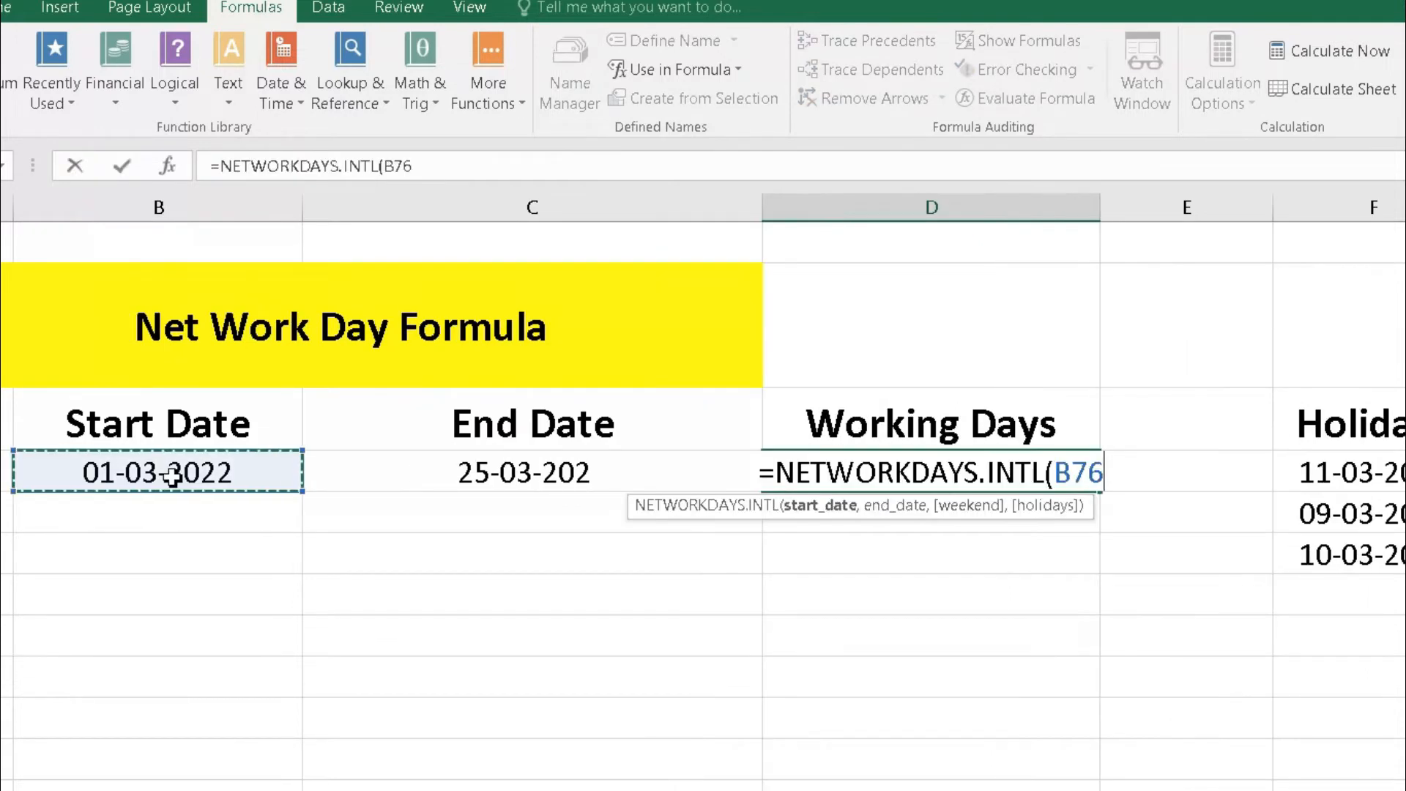
{"action": "type", "text": ","}
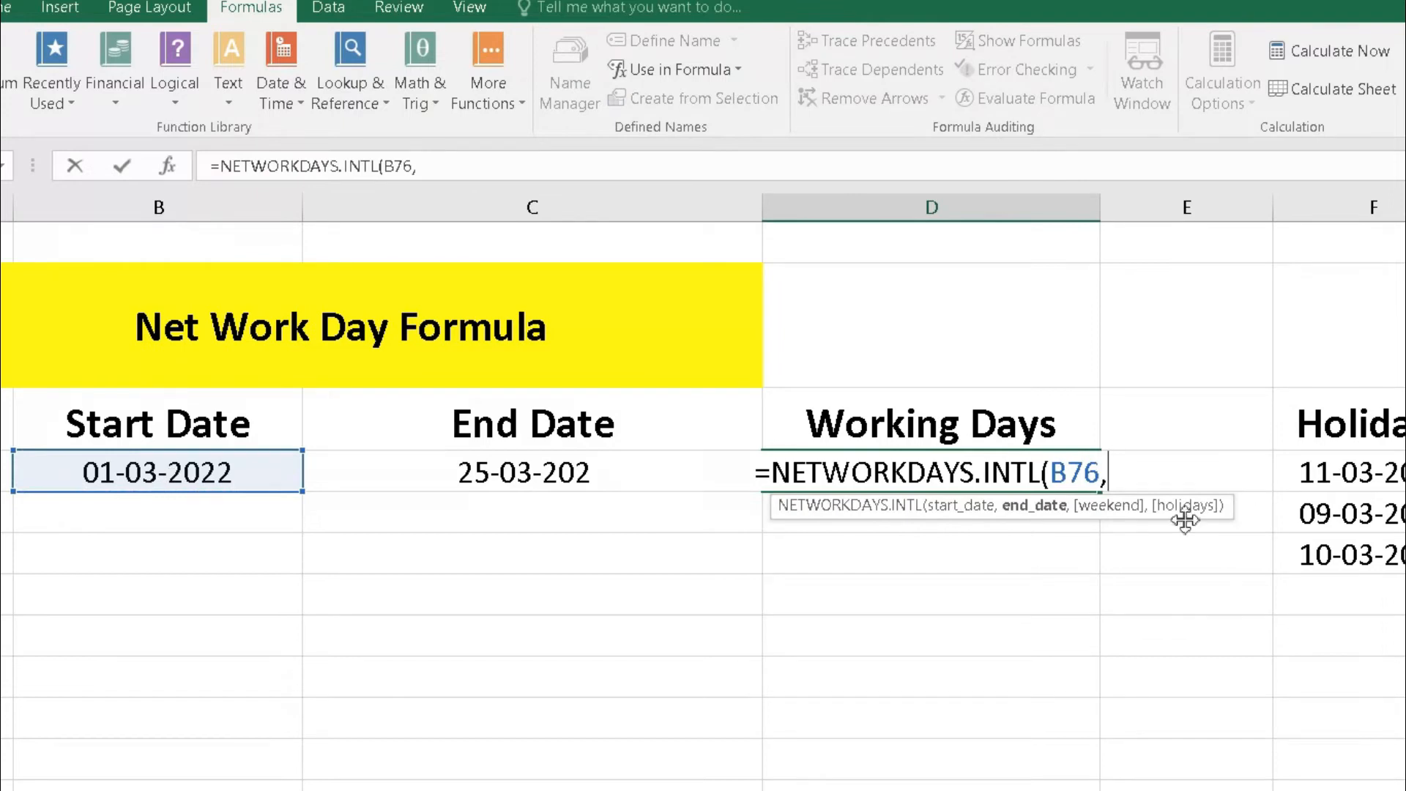
{"action": "left_click", "coordinate": [507, 473]}
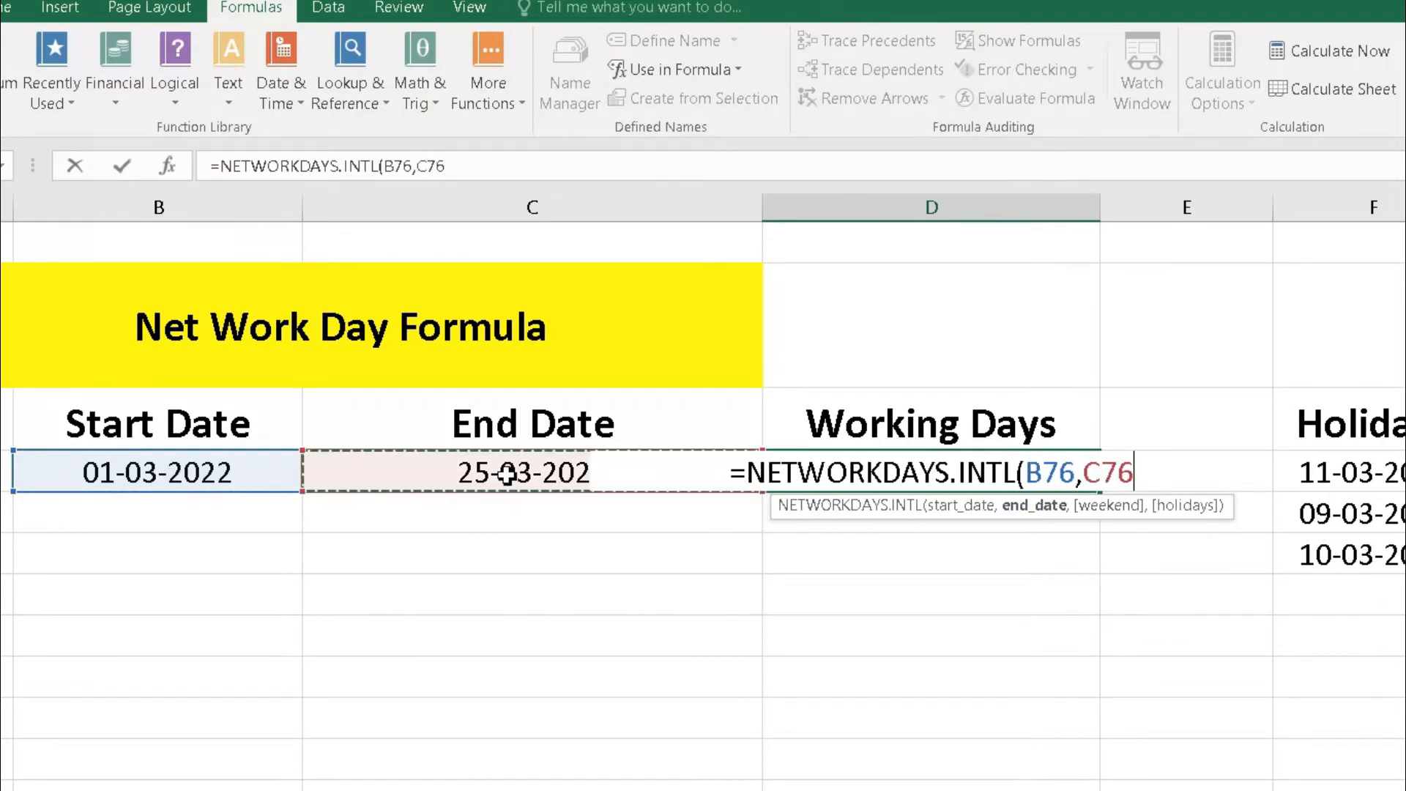
Step: Set the weekend argument to 11 - Sunday only and complete the formula =NETWORKDAYS.INTL(B76,C76,11)
{"action": "type", "text": ","}
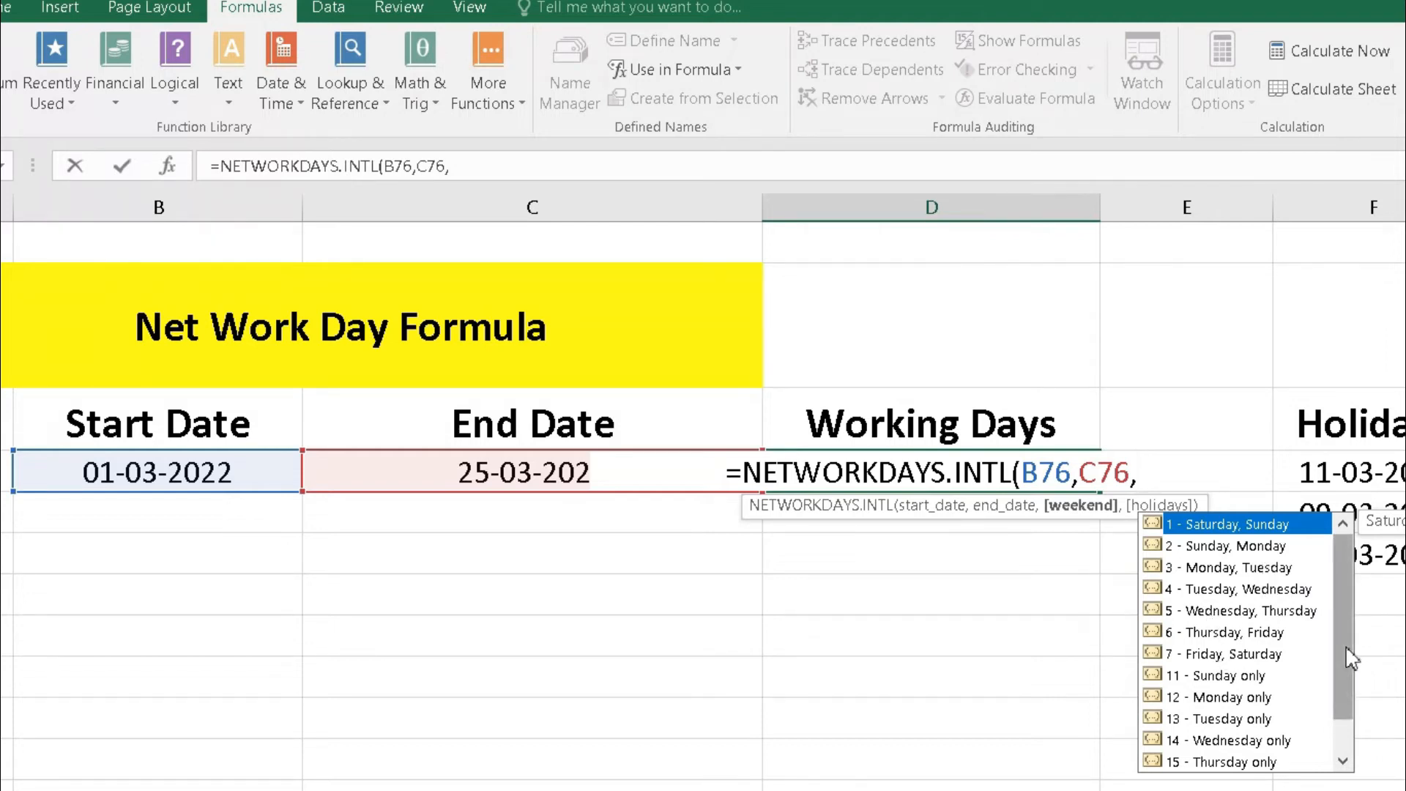
{"action": "scroll", "coordinate": [1351, 660], "scroll_direction": "down", "scroll_amount": 1}
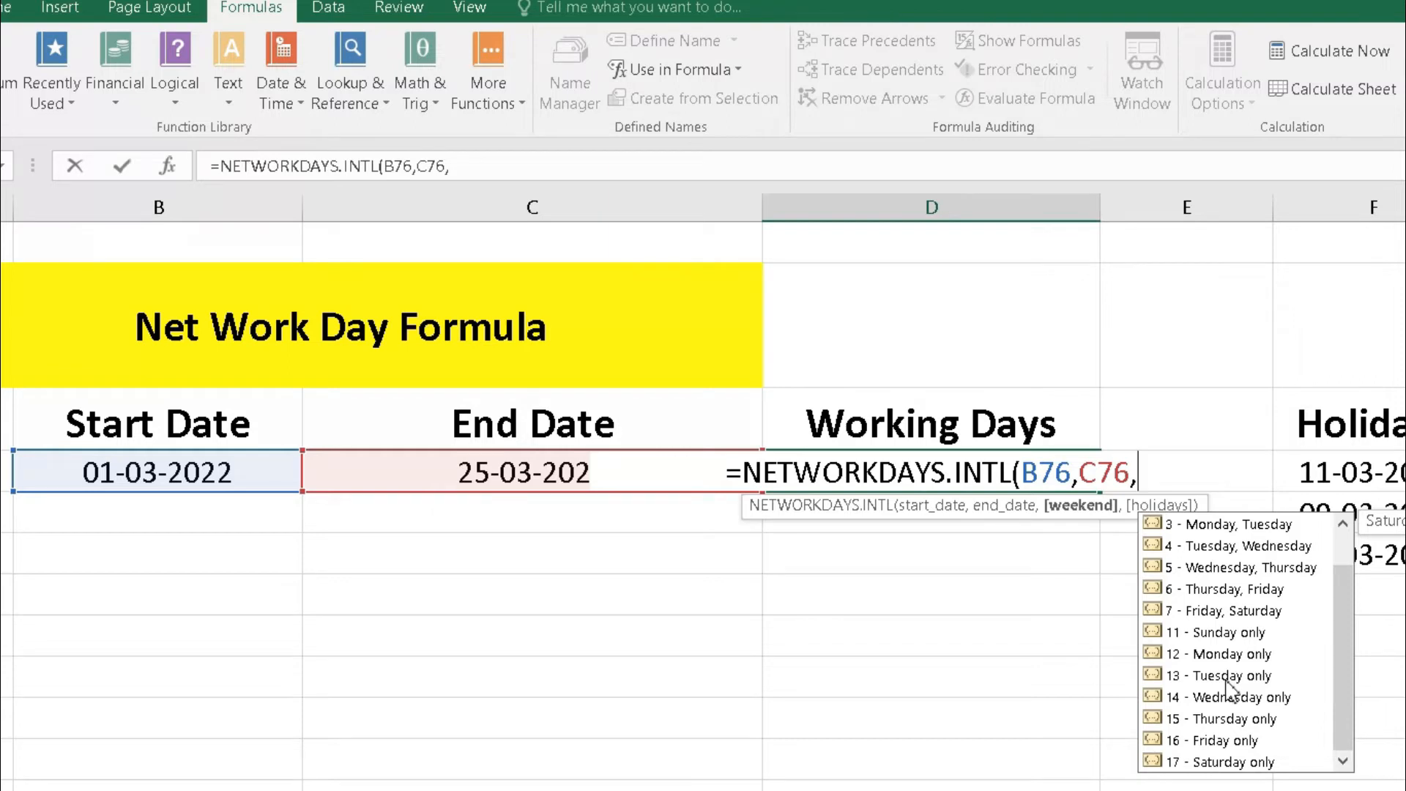
{"action": "left_click", "coordinate": [1239, 636]}
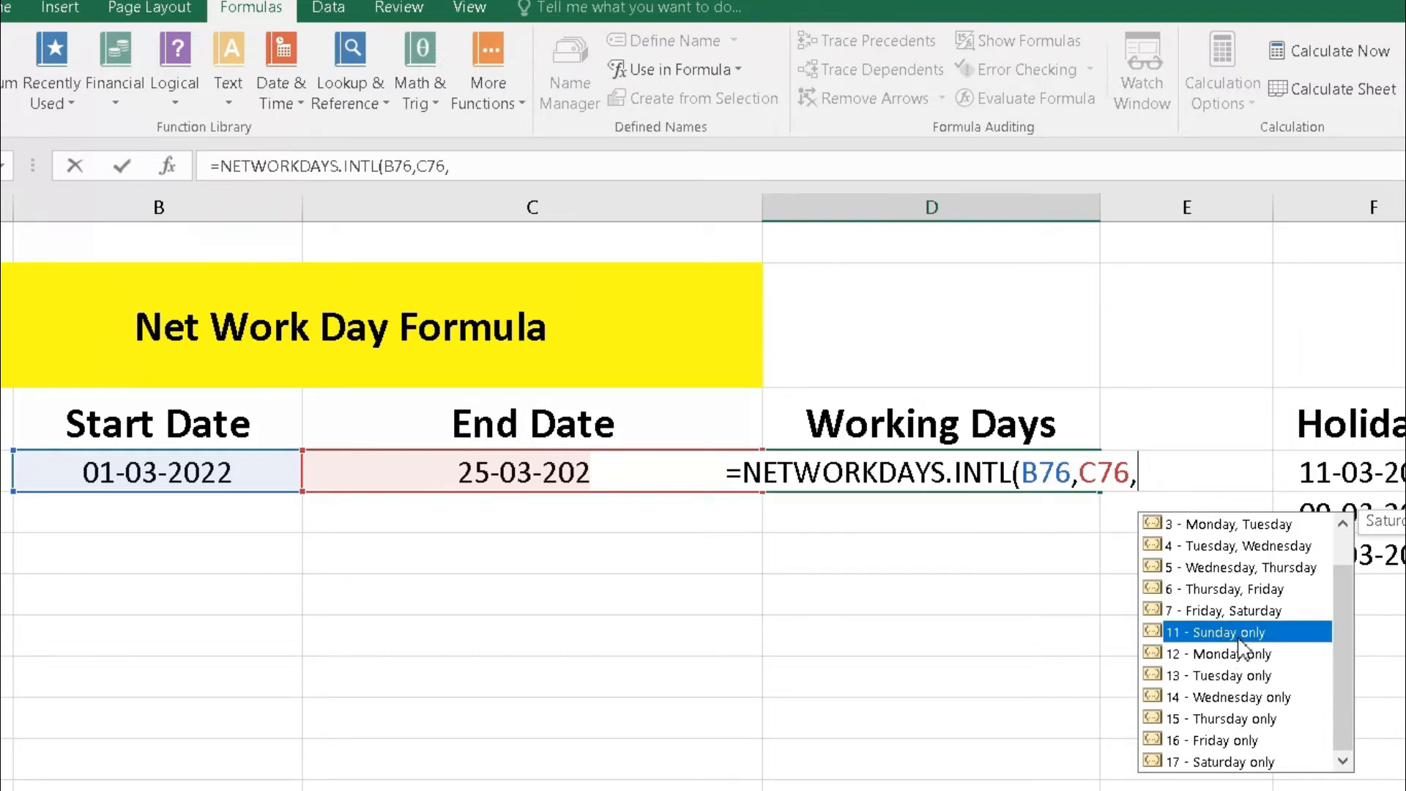
{"action": "double_click", "coordinate": [1239, 634]}
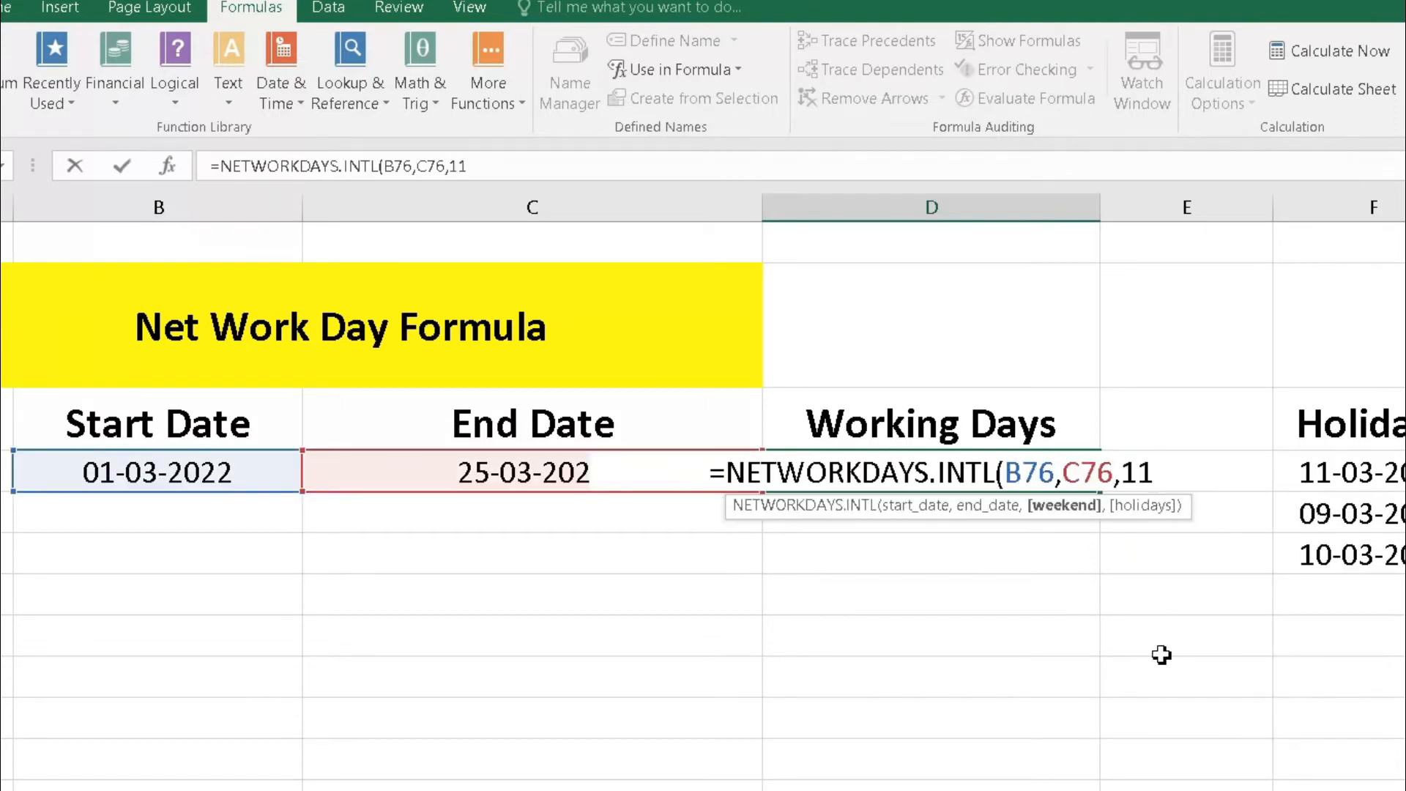
{"action": "type", "text": ")"}
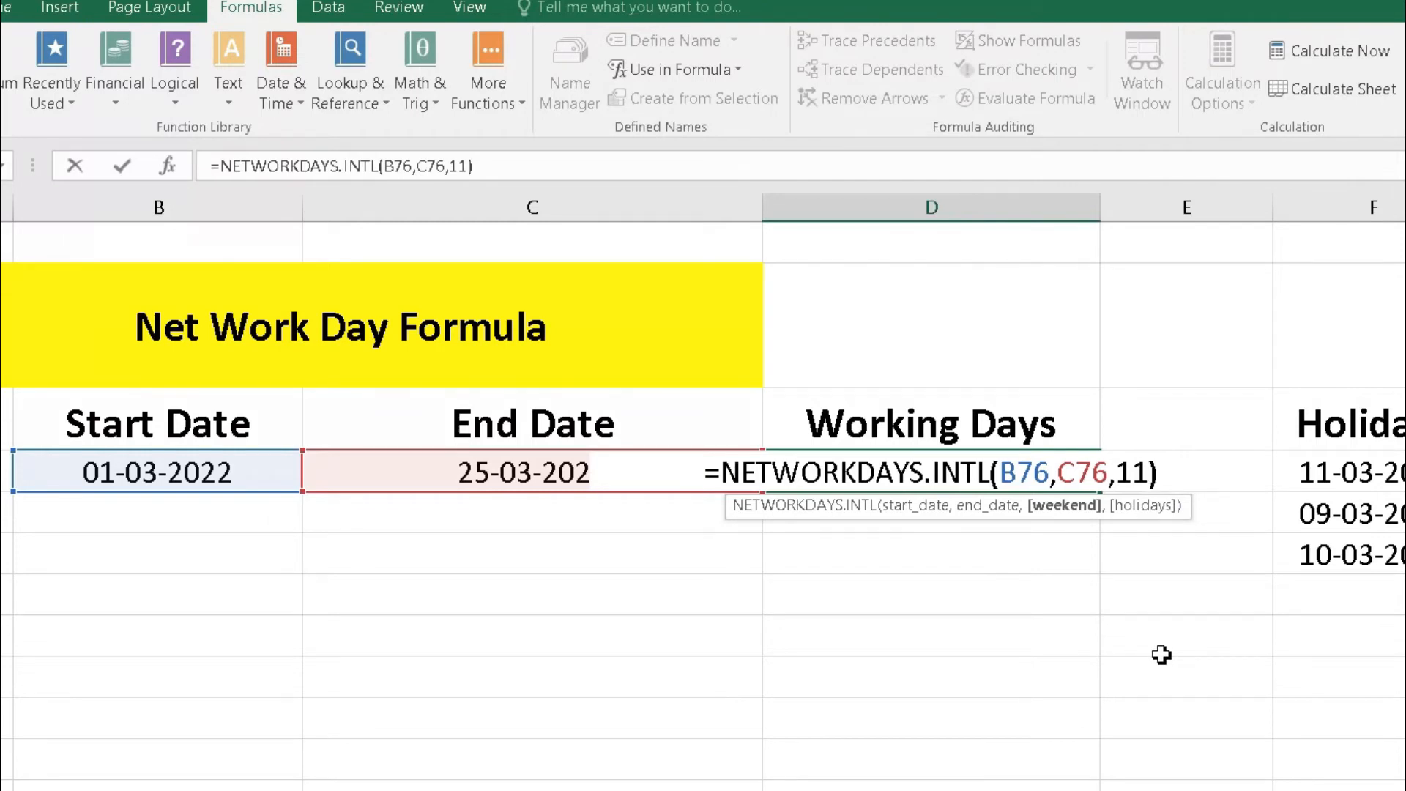
{"action": "key", "text": "Return"}
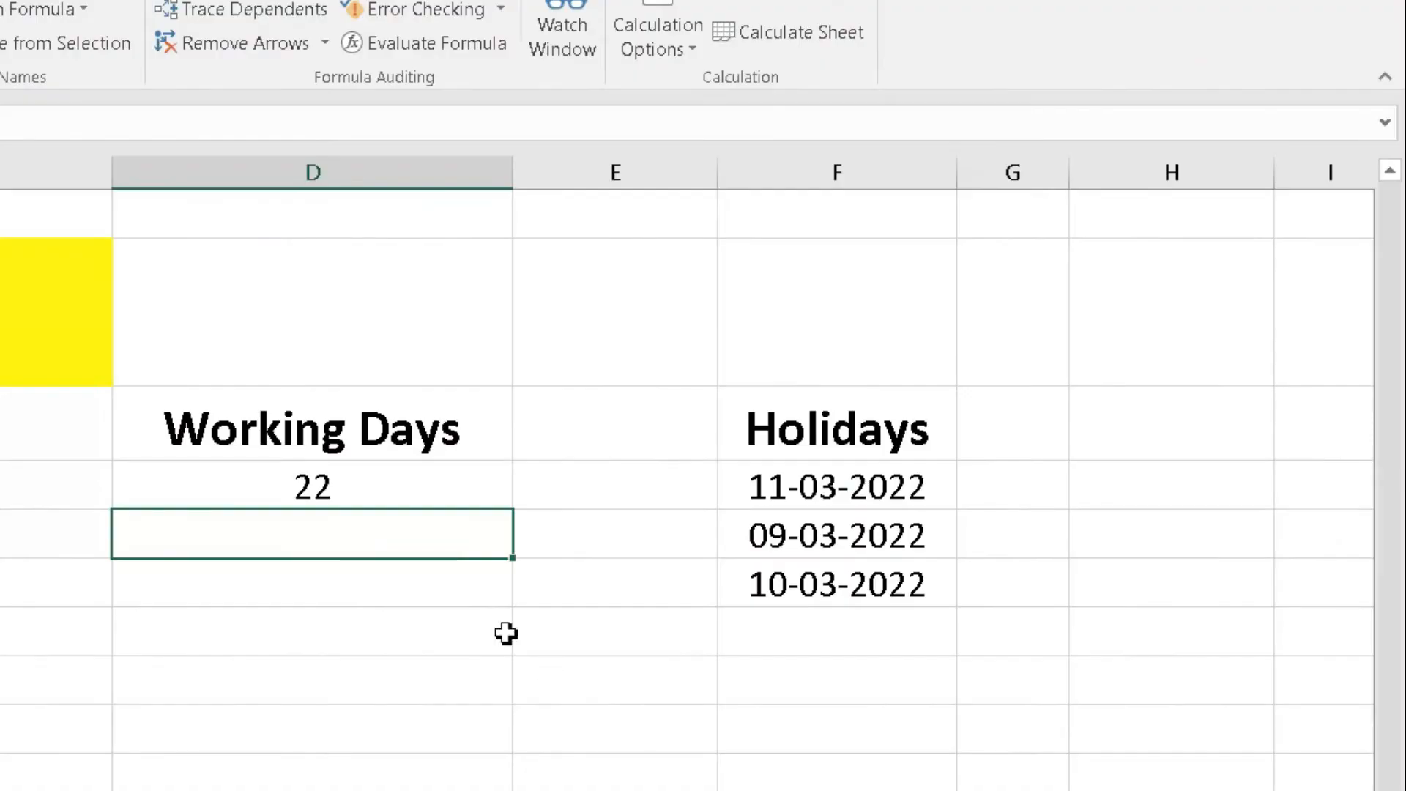
Step: Check the Sundays of March 2022 in the system calendar against the Working Days result
{"action": "left_click", "coordinate": [1304, 789]}
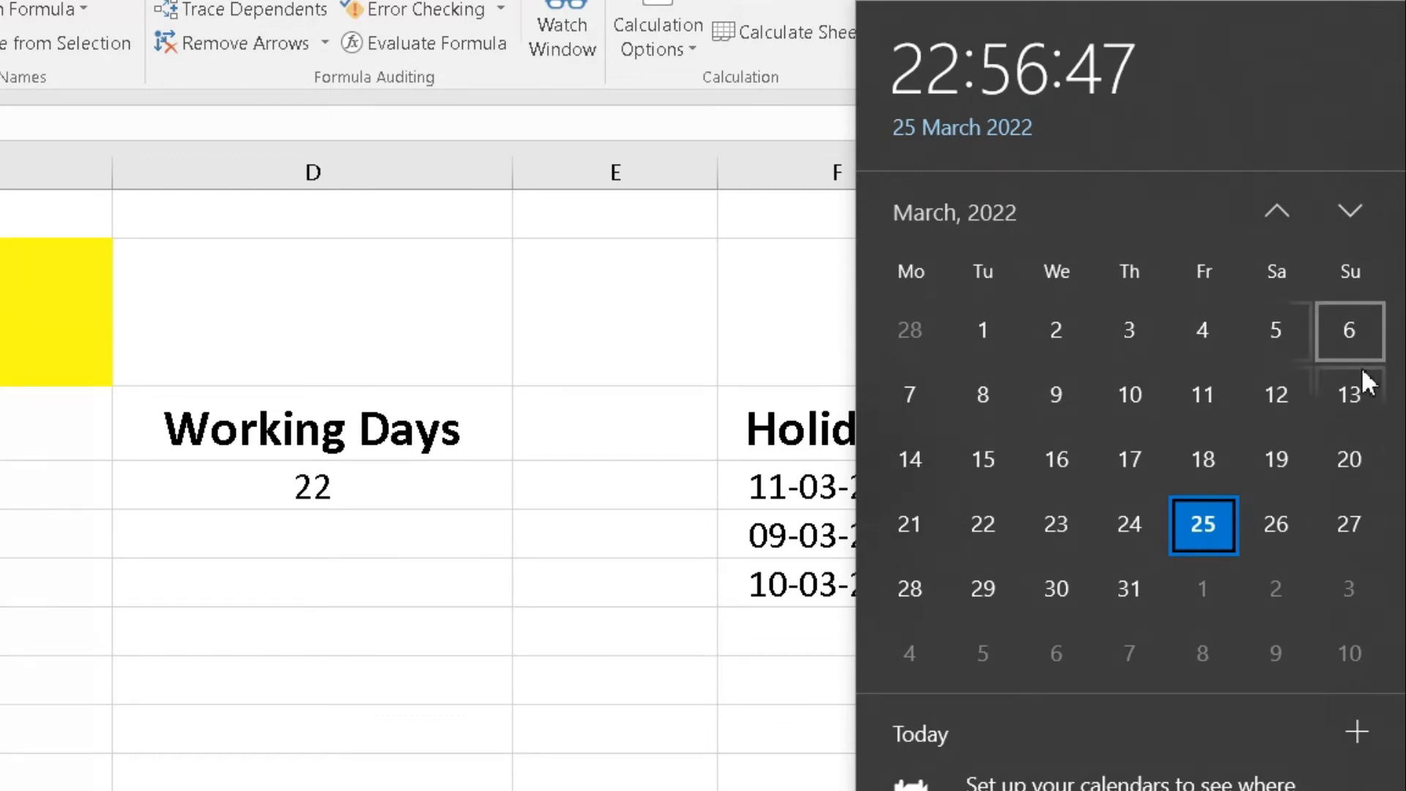
{"action": "left_click", "coordinate": [317, 489]}
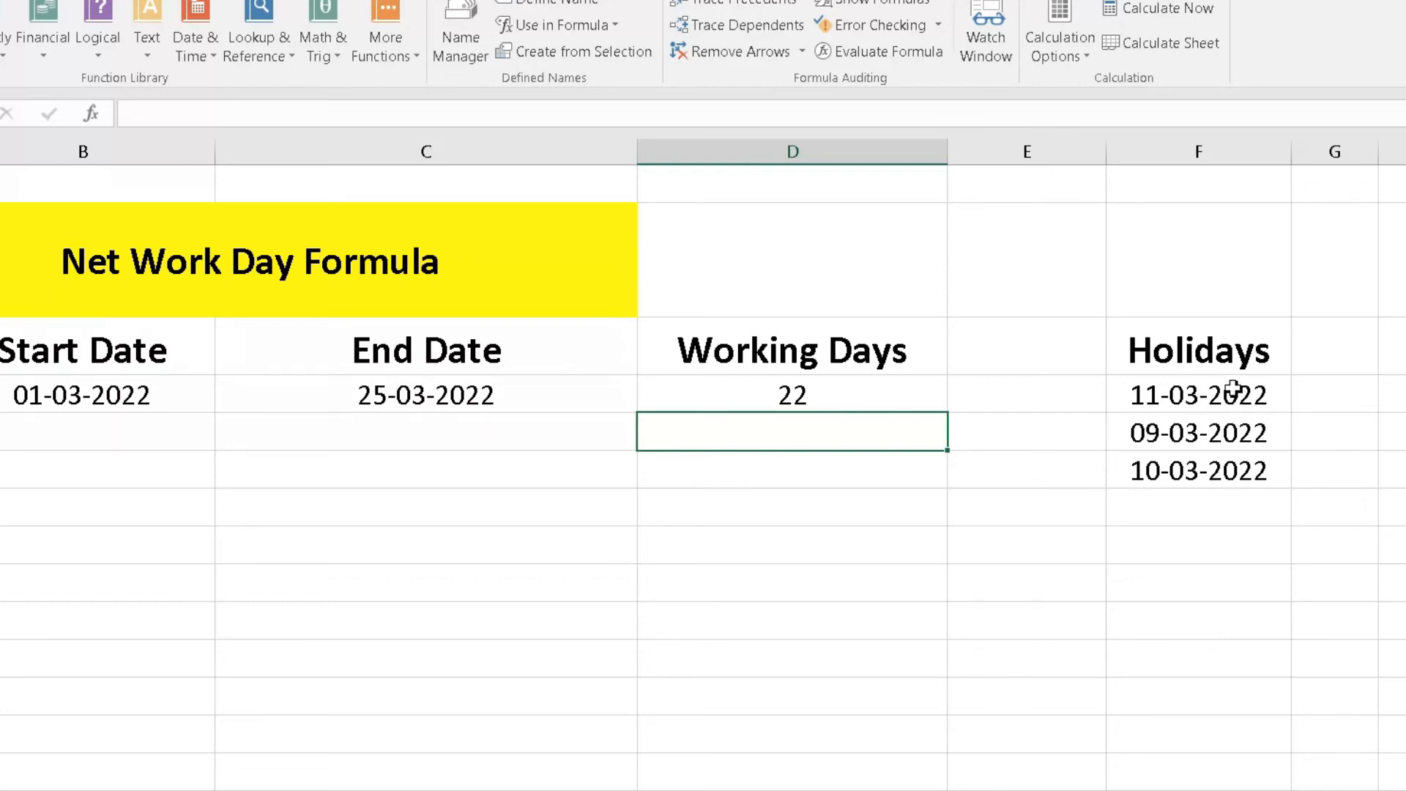
Step: Add the holiday dates F76:F78 as the holidays argument of the Working Days formula
{"action": "double_click", "coordinate": [827, 393]}
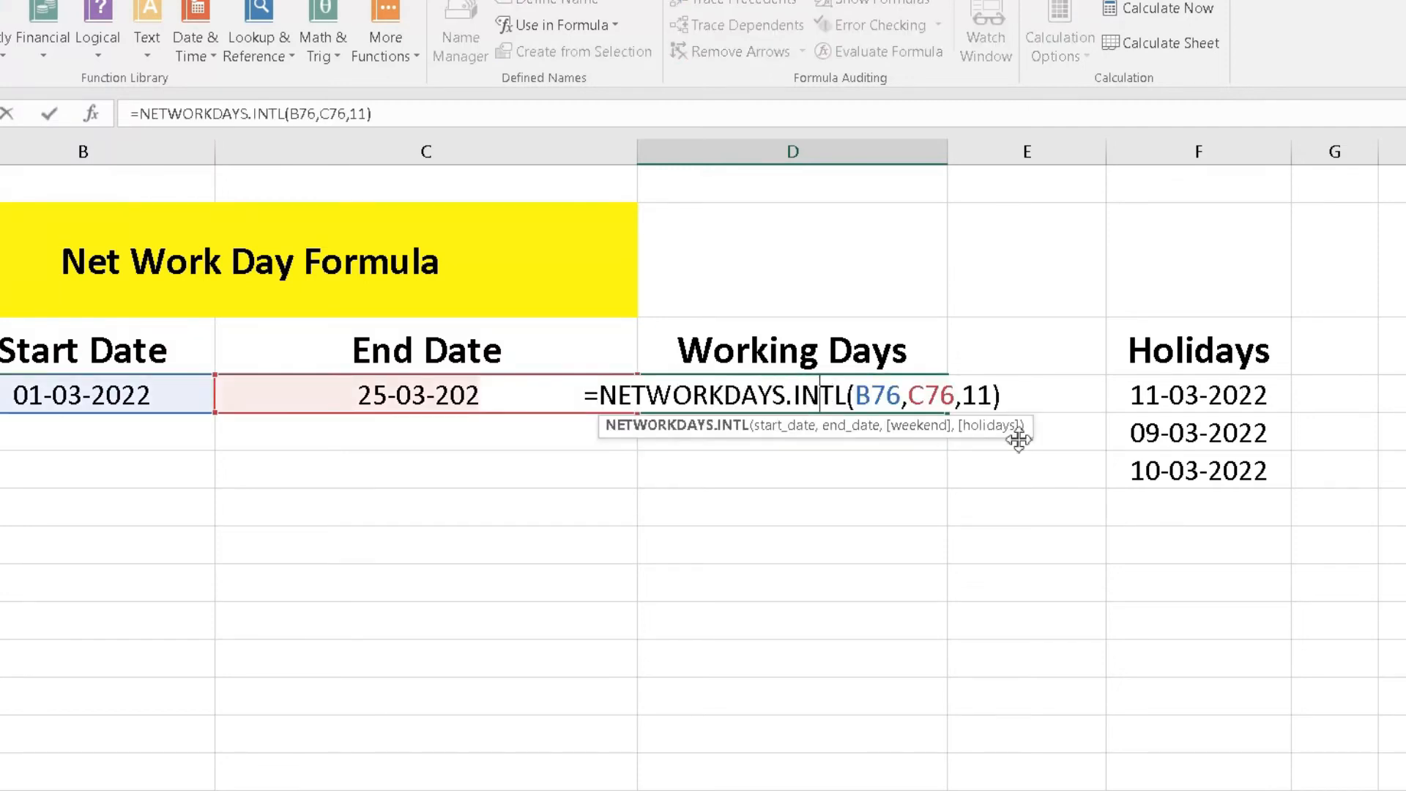
{"action": "left_click", "coordinate": [995, 396]}
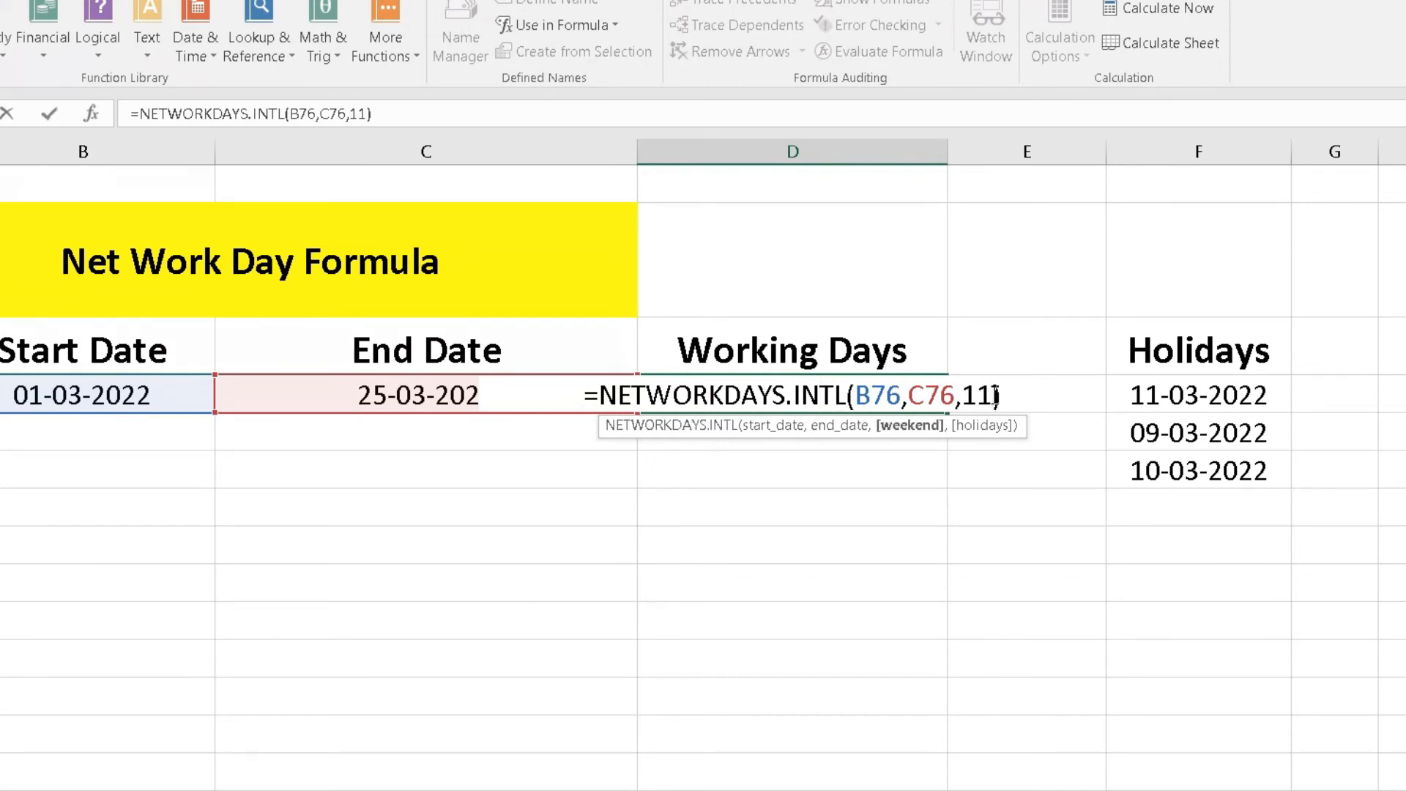
{"action": "type", "text": ","}
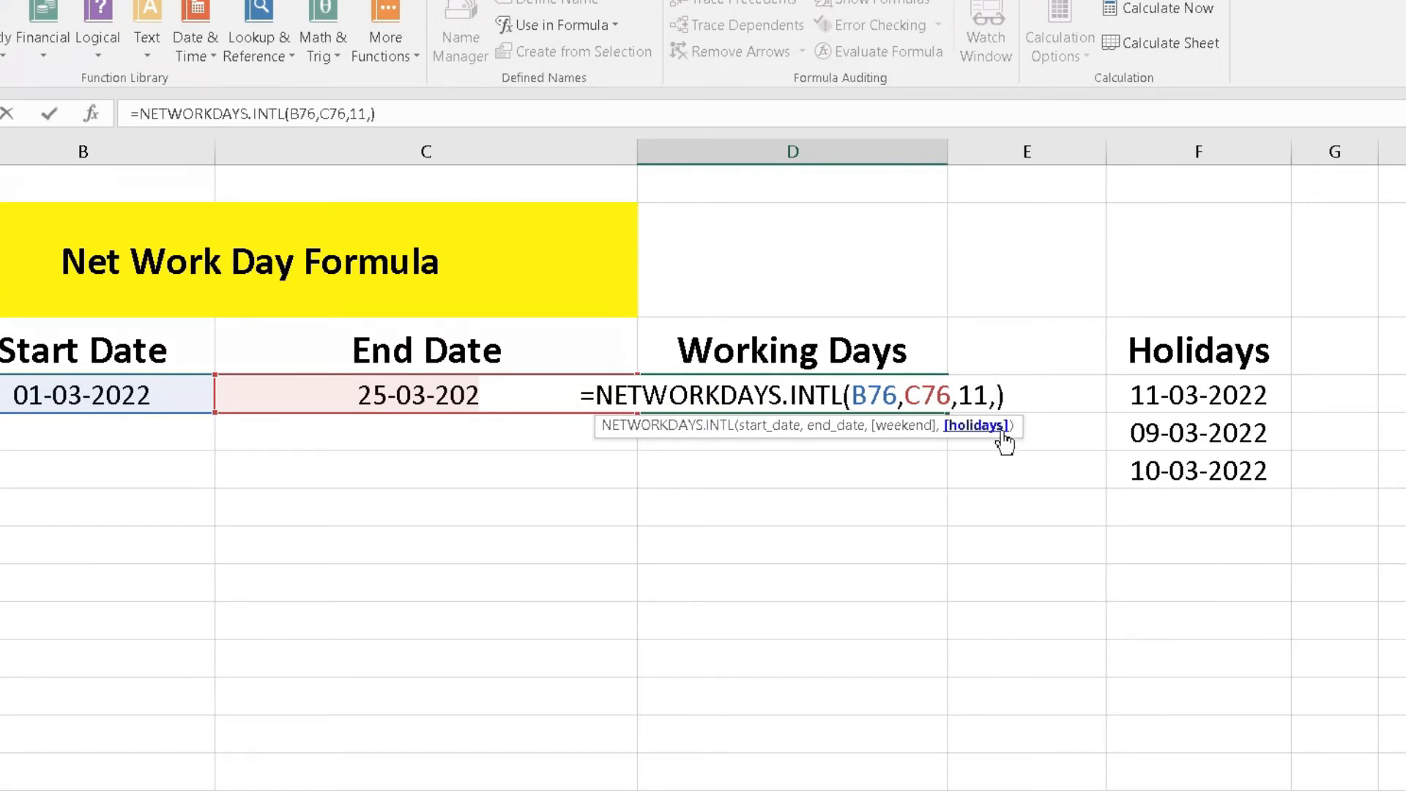
{"action": "left_click", "coordinate": [1195, 399]}
{"action": "left_click_drag", "start_coordinate": [1195, 399], "coordinate": [1196, 472]}
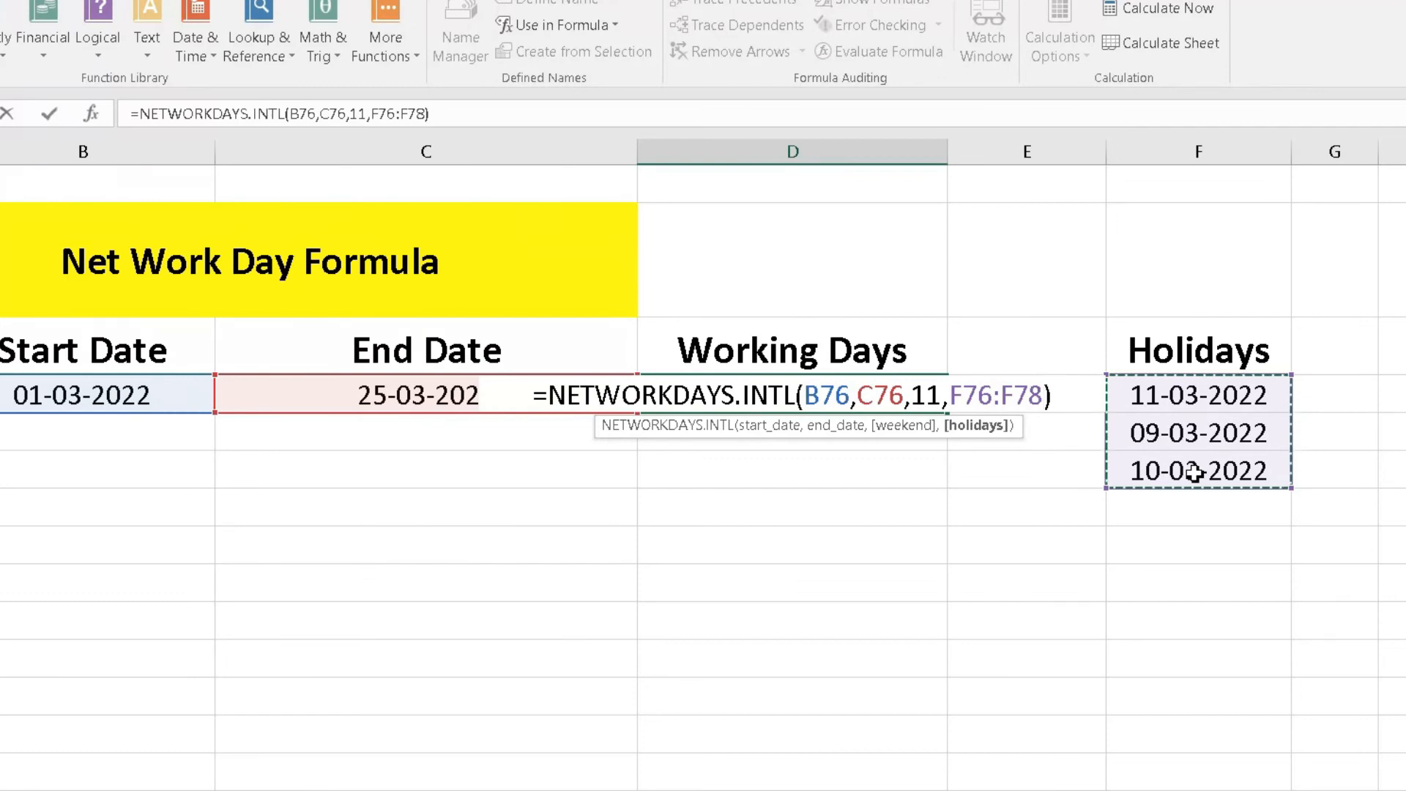
{"action": "key", "text": "Return"}
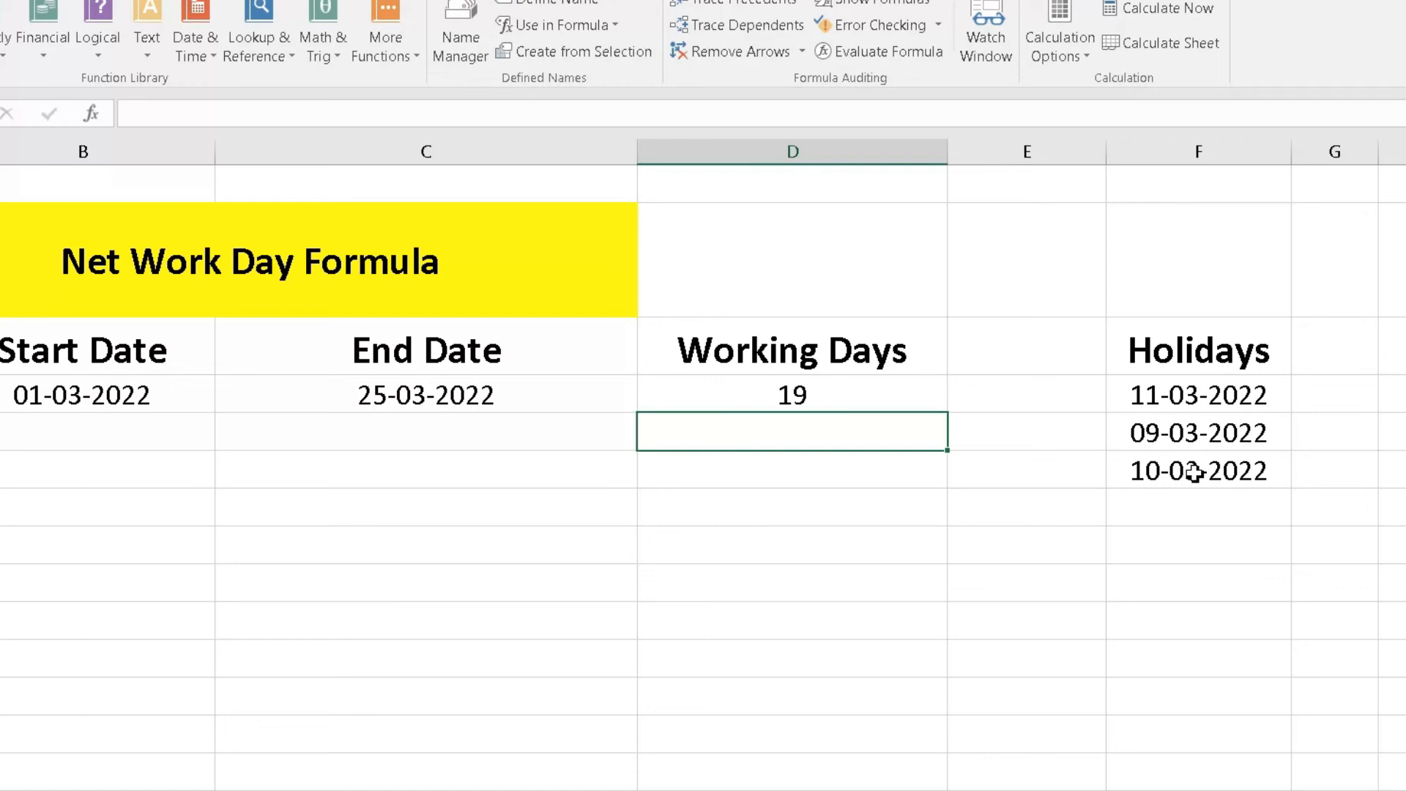
Step: Review the listed holiday dates and display the available date and time functions
{"action": "left_click_drag", "start_coordinate": [1205, 400], "coordinate": [1207, 464]}
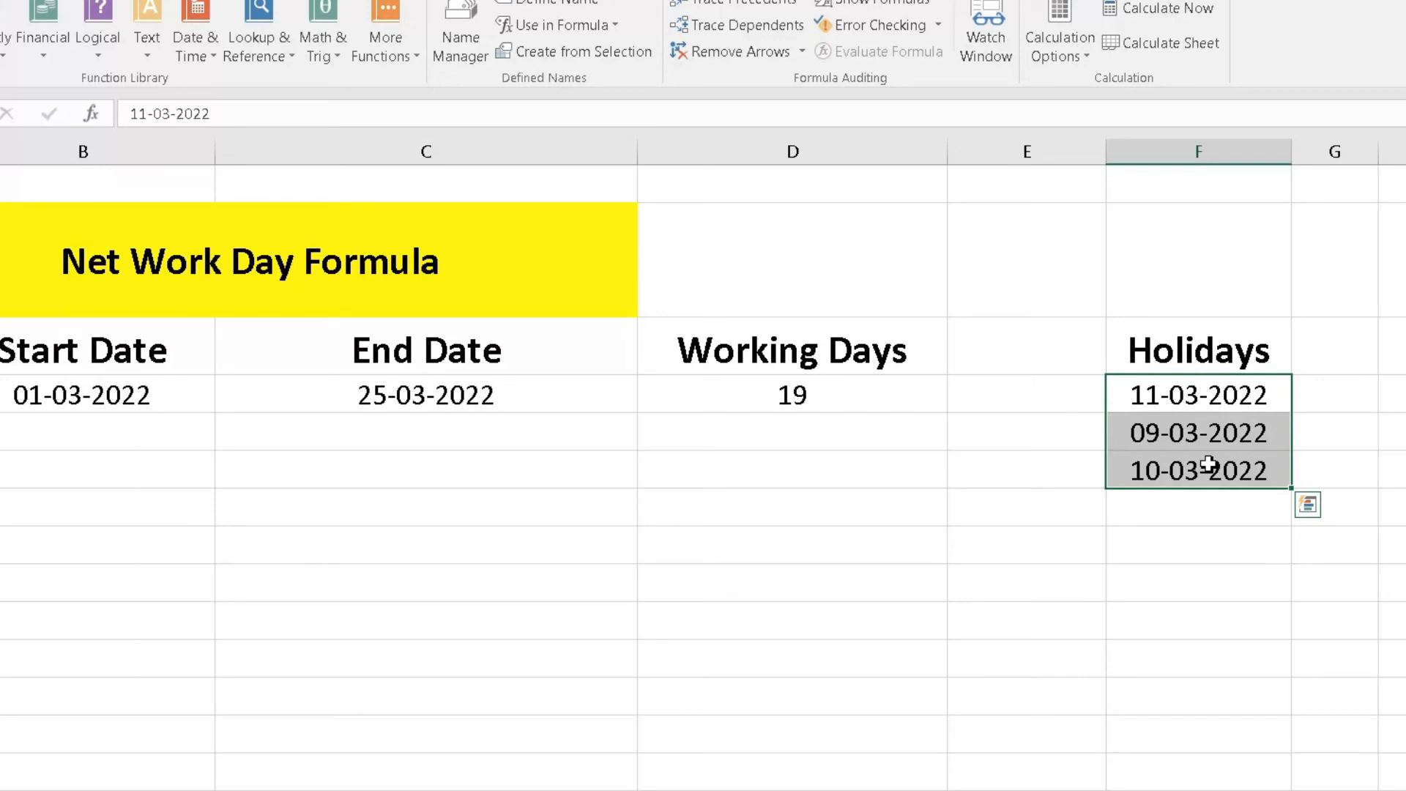
{"action": "left_click", "coordinate": [1233, 399]}
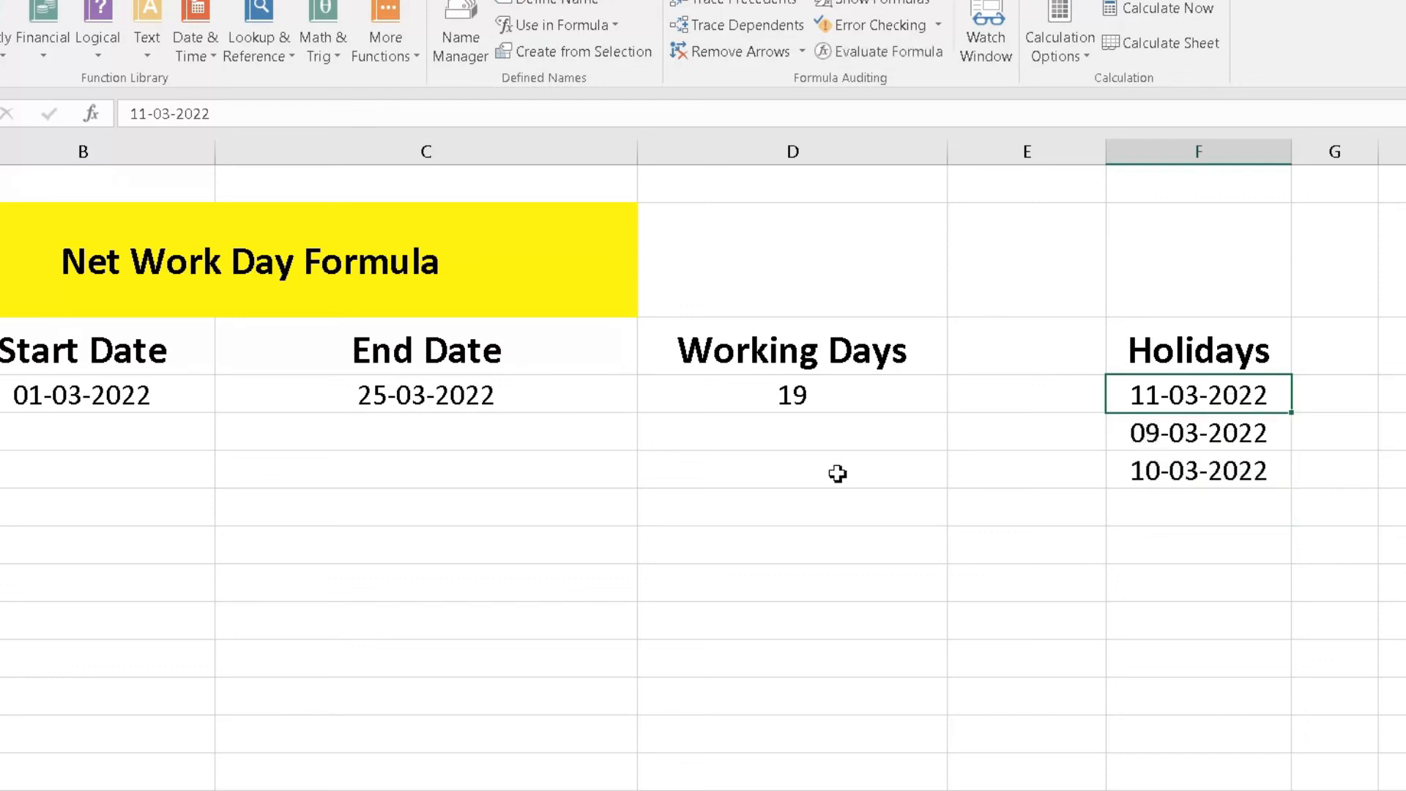
{"action": "left_click", "coordinate": [213, 61]}
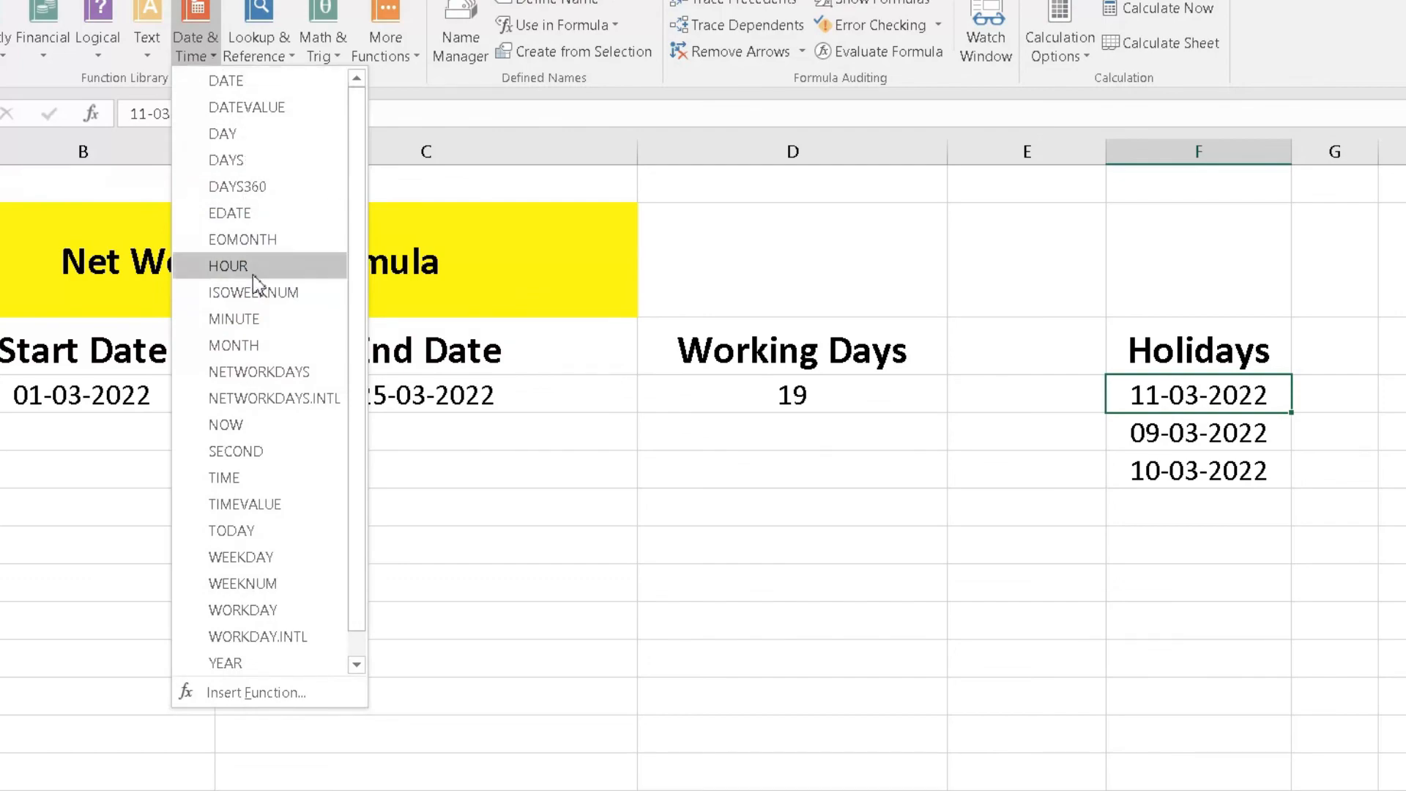